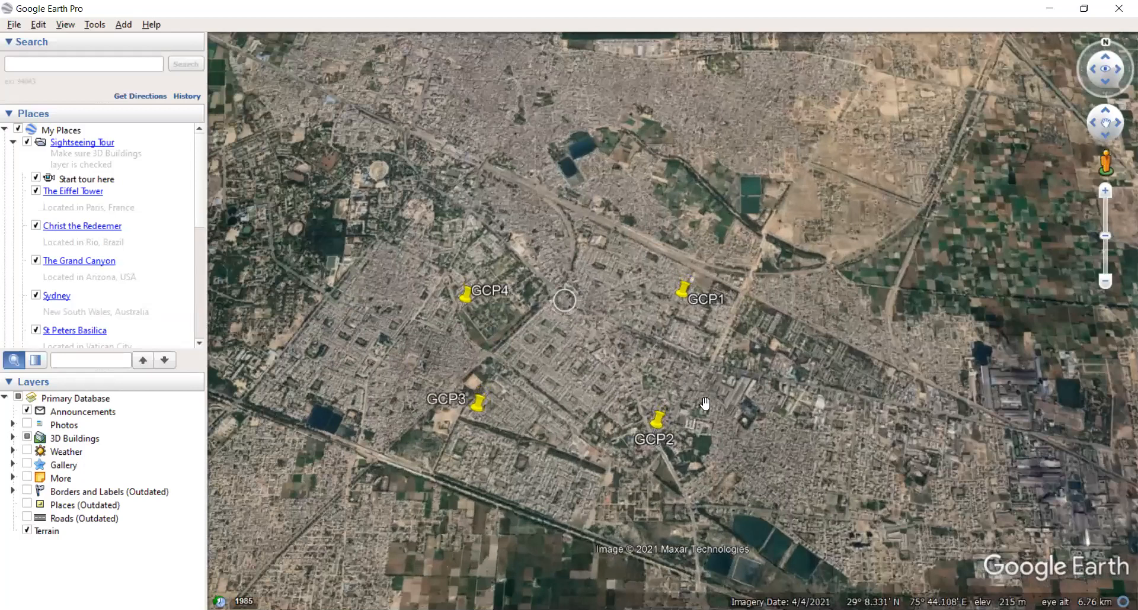
- Show the toolbar above the satellite map view
scroll(596, 396, "up", 3)
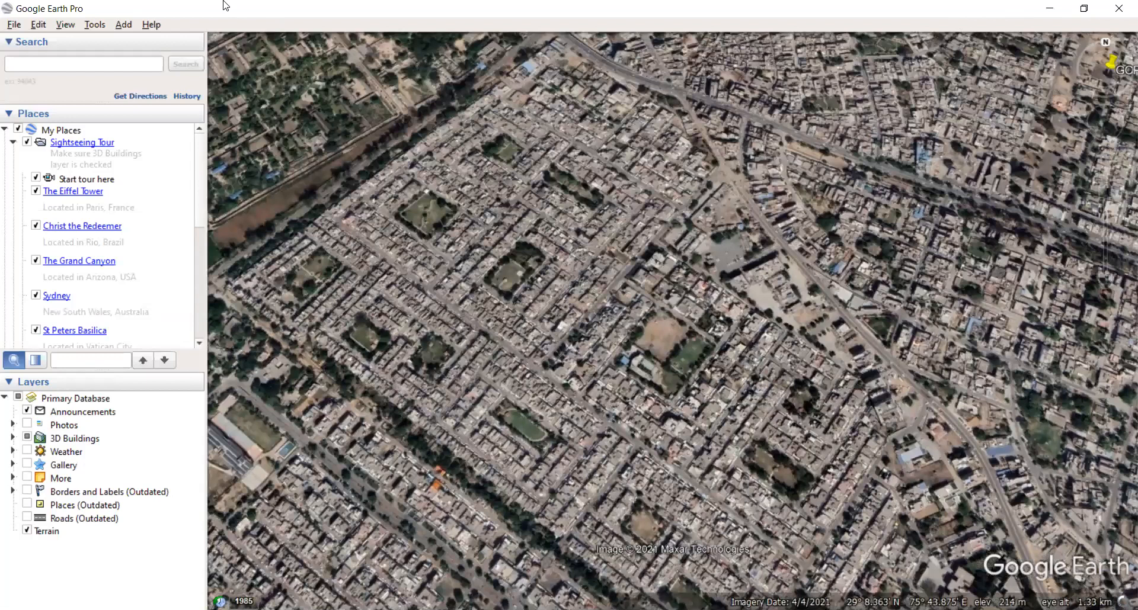
left_click_drag(390, 89, 392, 167)
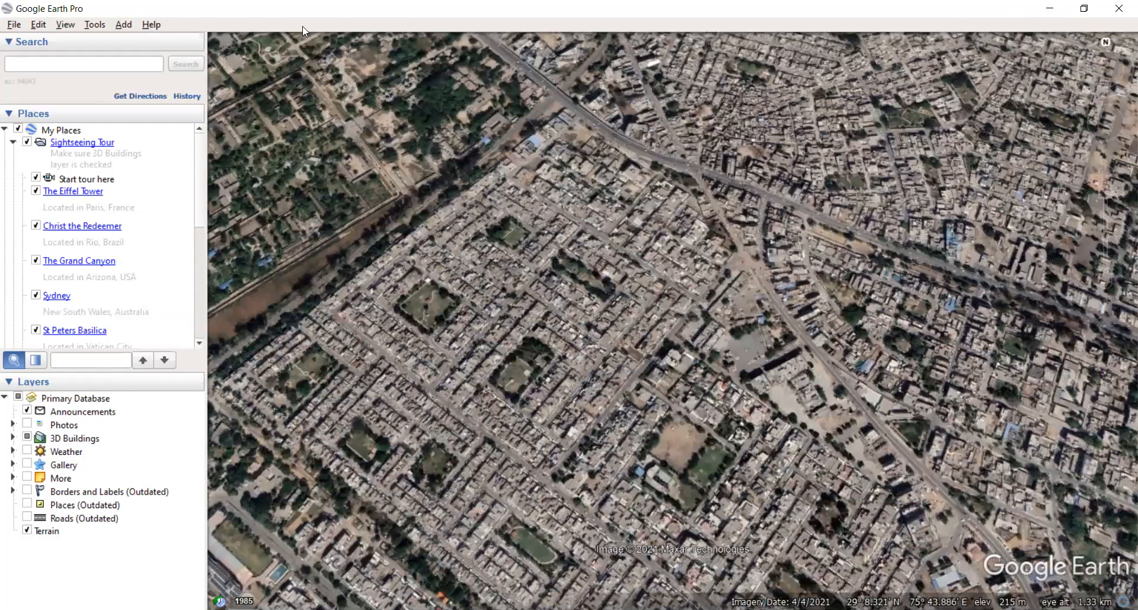
scroll(302, 27, "down", 2)
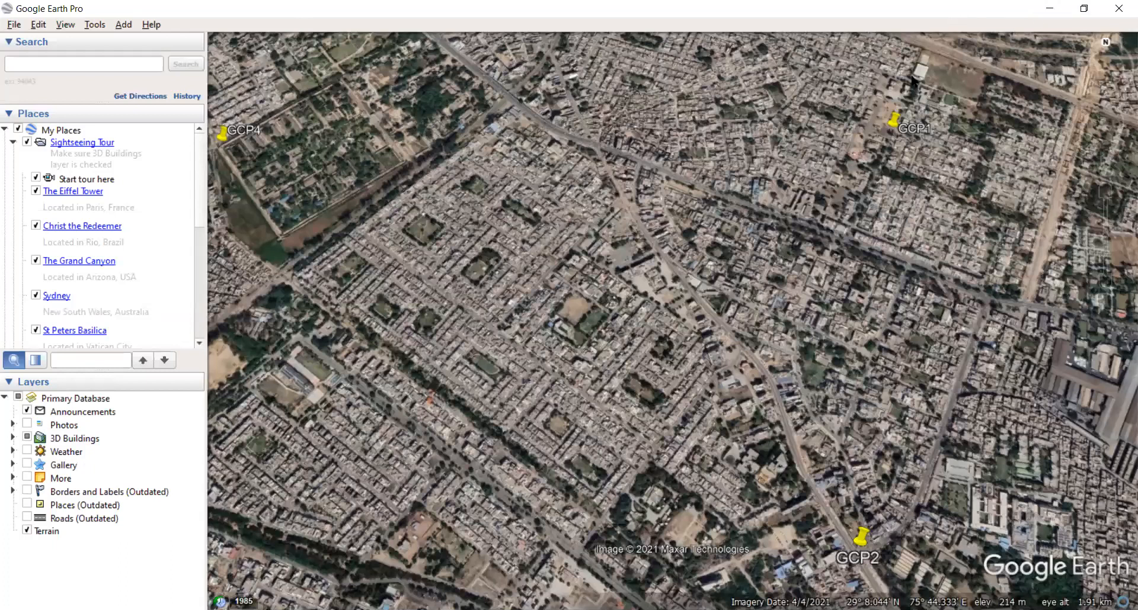
left_click_drag(392, 8, 363, 28)
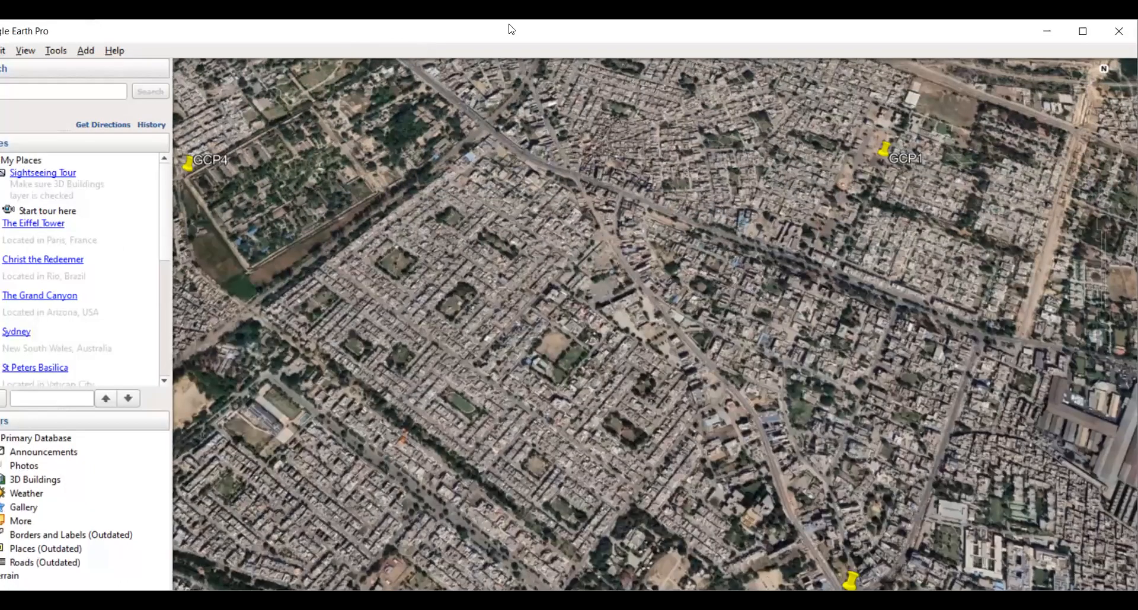
right_click(411, 37)
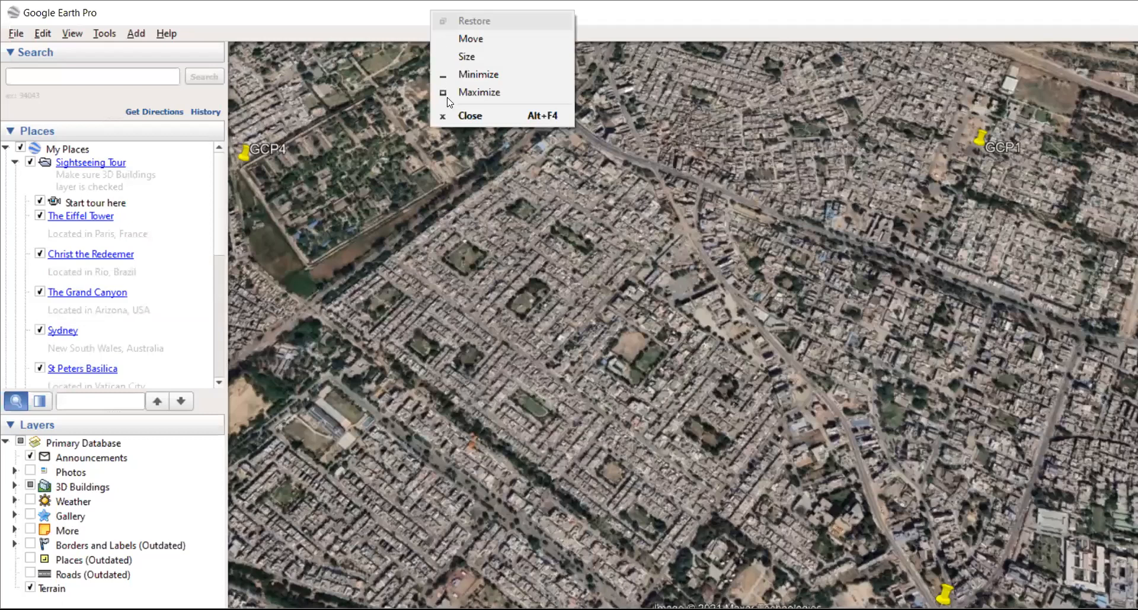
left_click(132, 40)
left_click(129, 37)
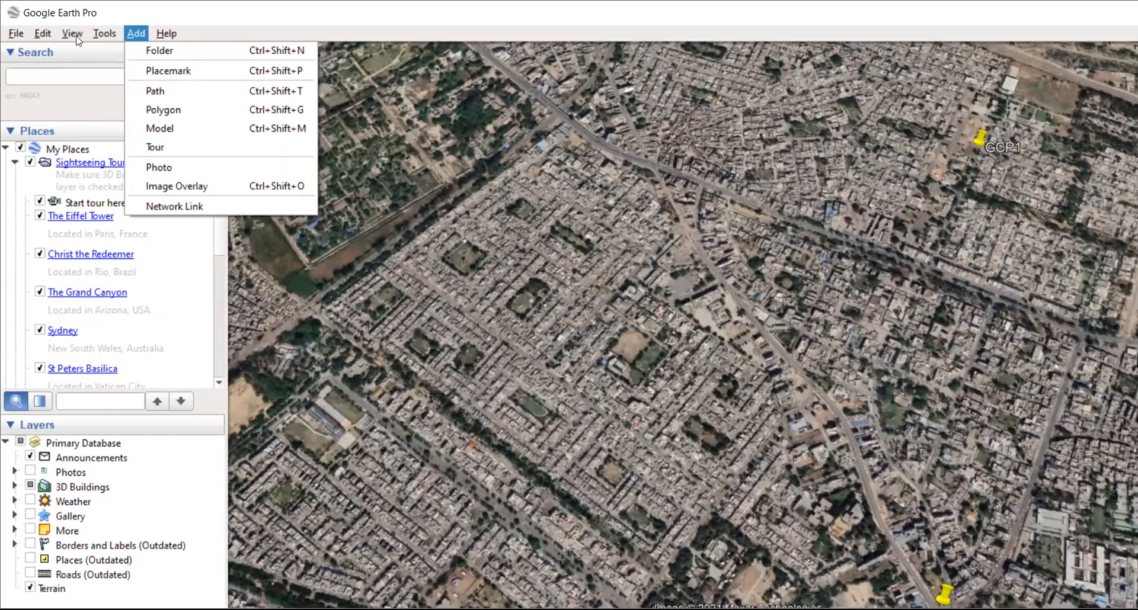
left_click(95, 50)
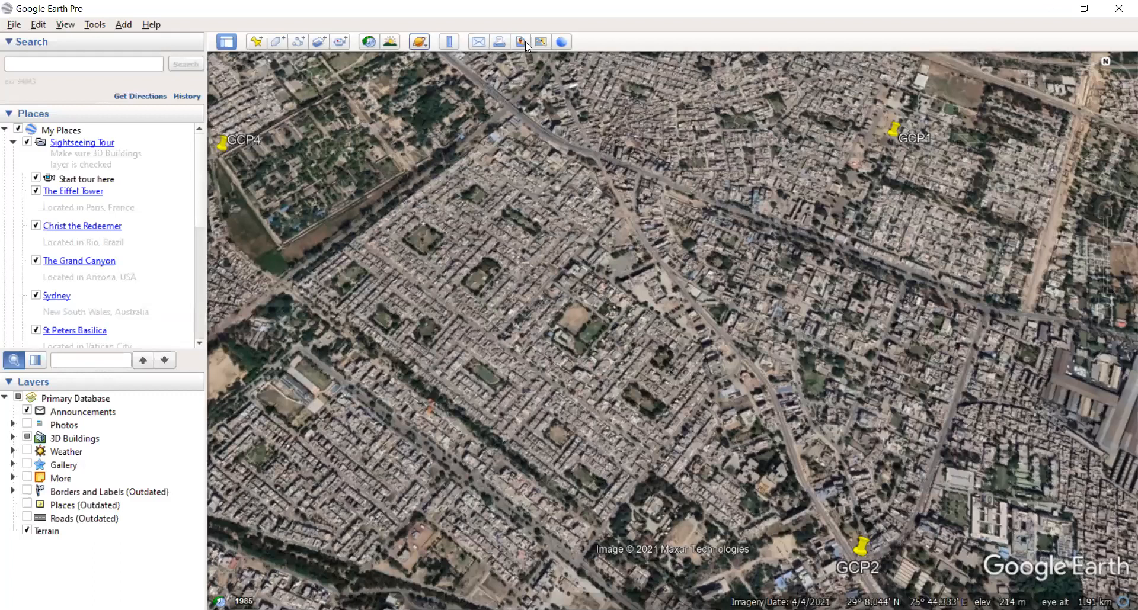
- Set up the map image export without title, legend, scale and compass, at 1920x1080 (1080 HD) resolution
left_click(526, 43)
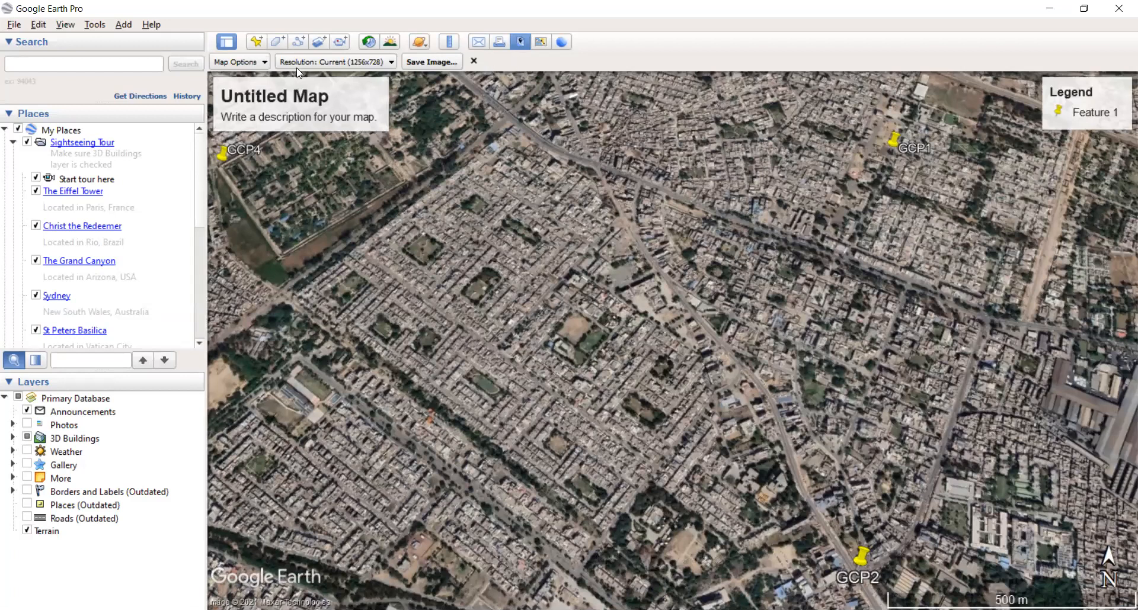
left_click(264, 63)
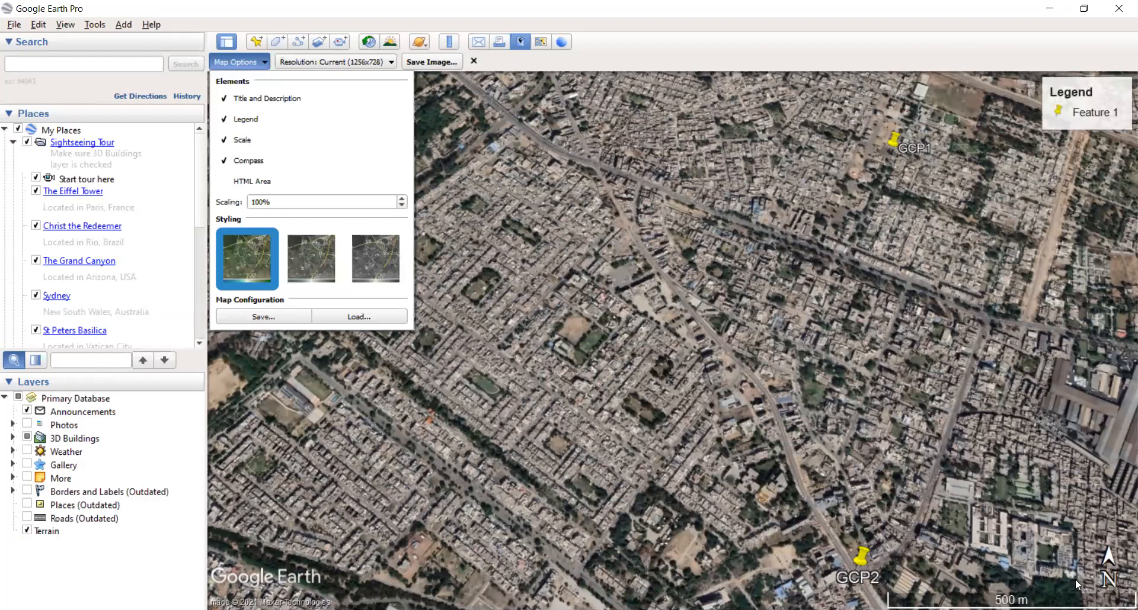
left_click(225, 101)
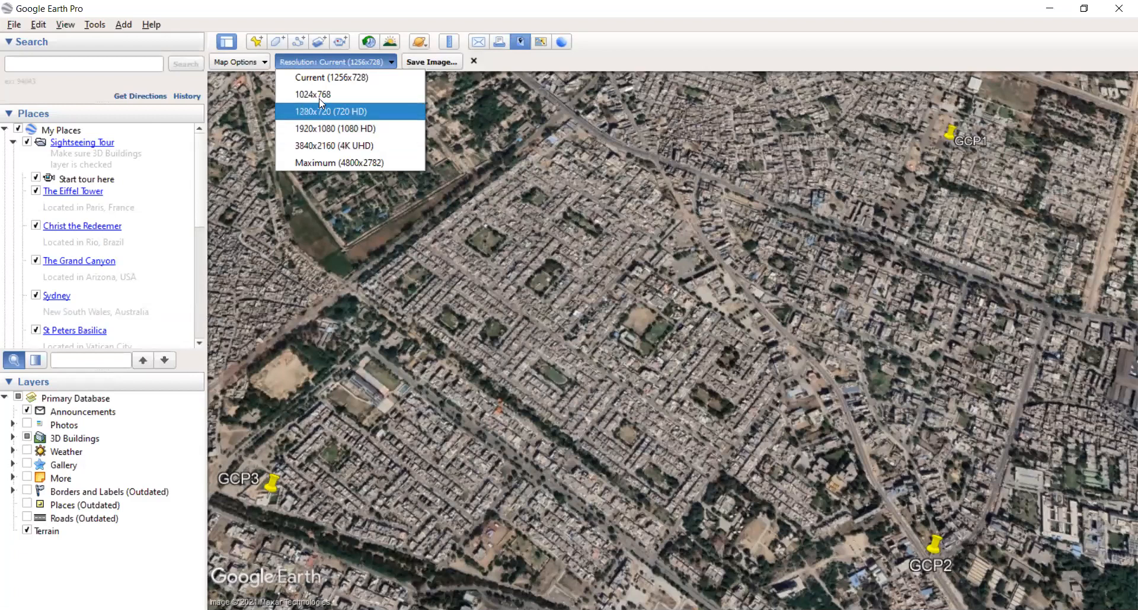
left_click(383, 123)
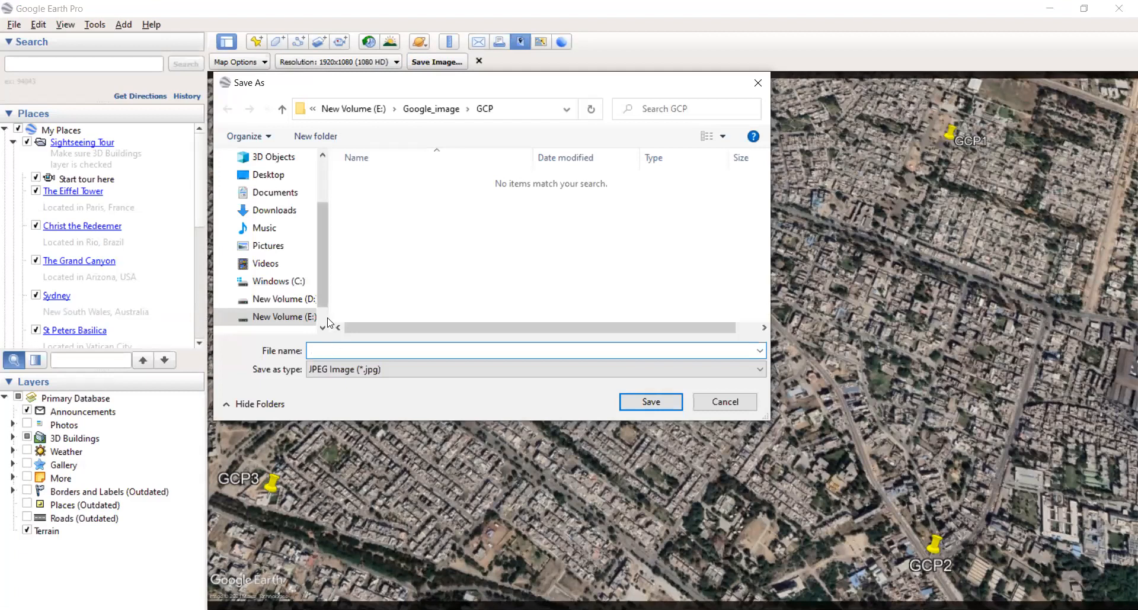
- Try to save the map image as SECTOR 13 in the Google_image folder on New Volume (E:)
left_click(283, 110)
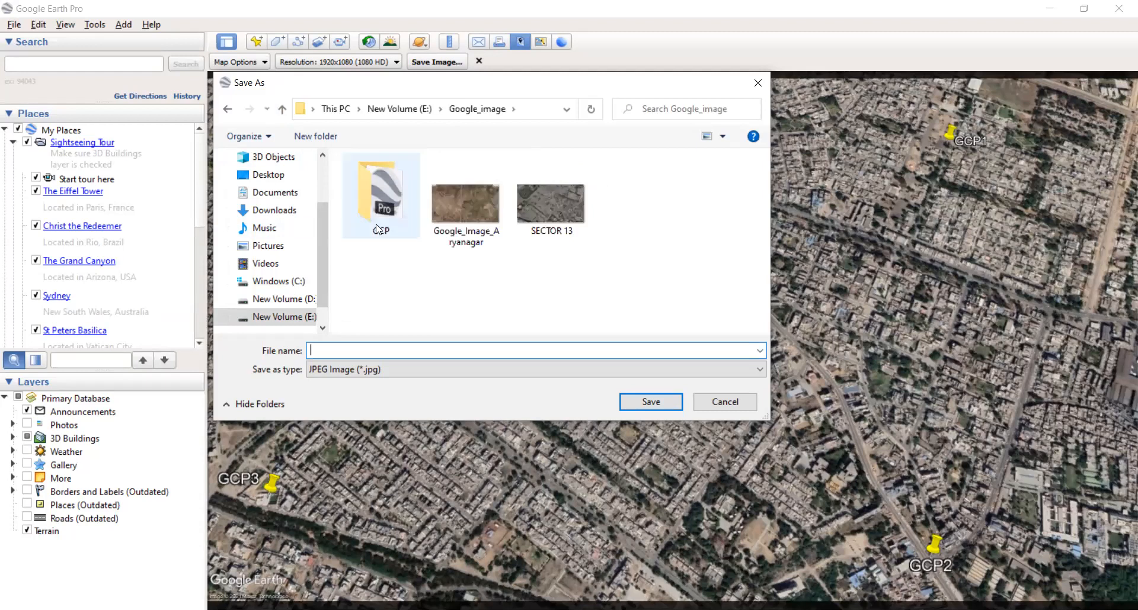
left_click(283, 110)
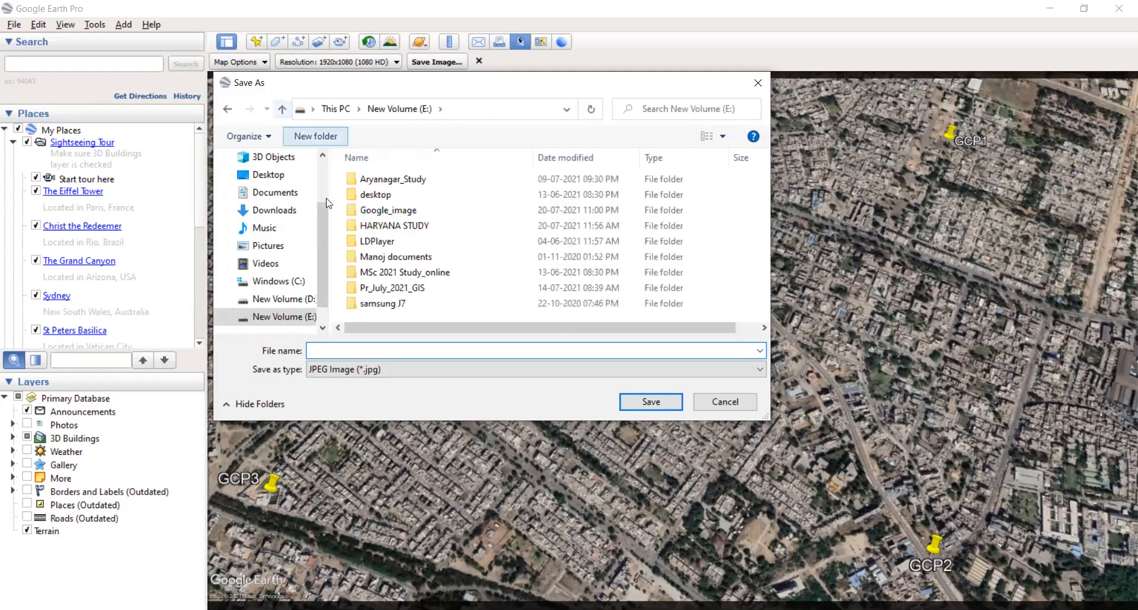
left_click(418, 213)
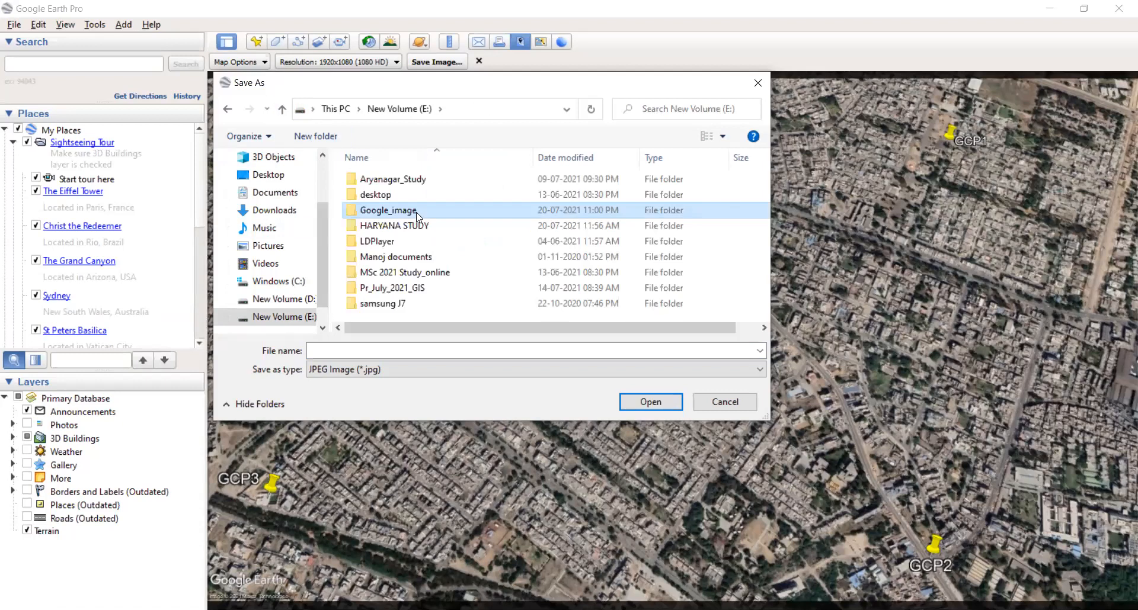
double_click(559, 215)
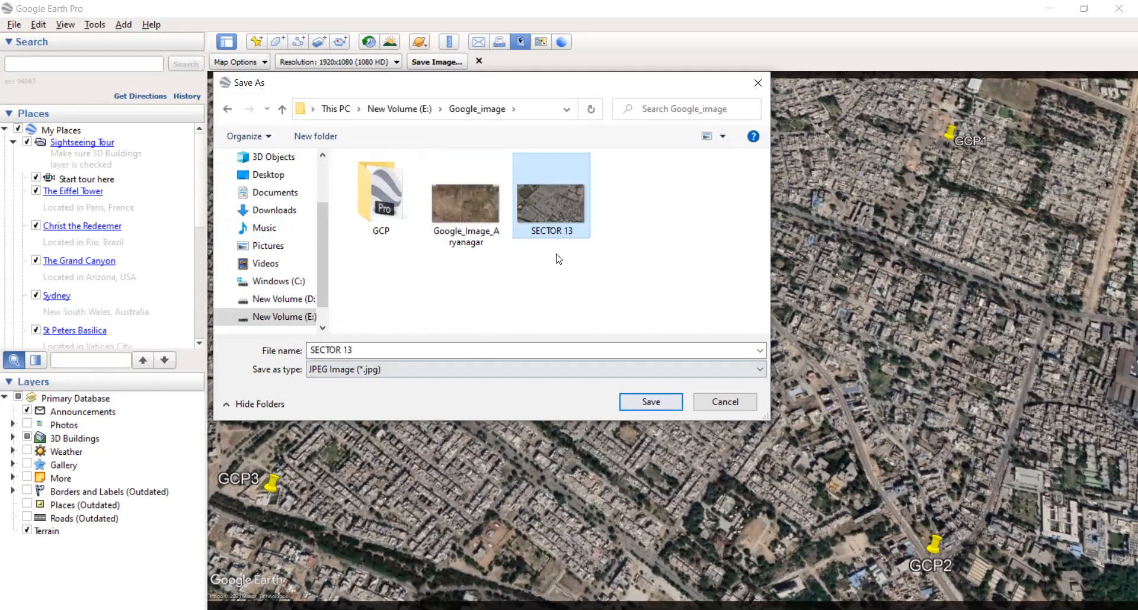
left_click(725, 403)
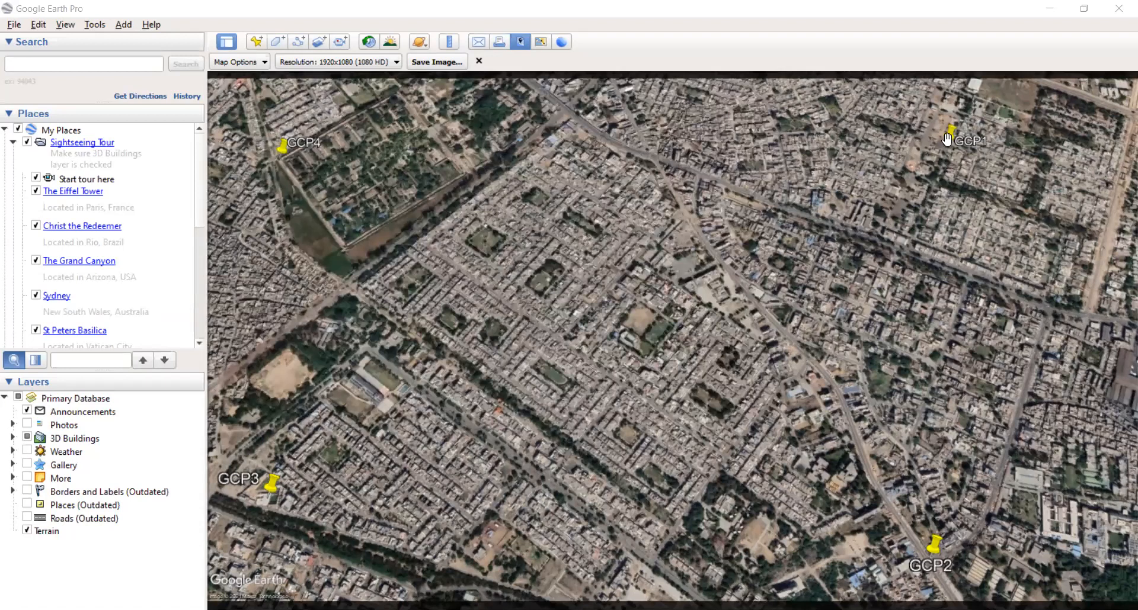
left_click_drag(964, 143, 980, 138)
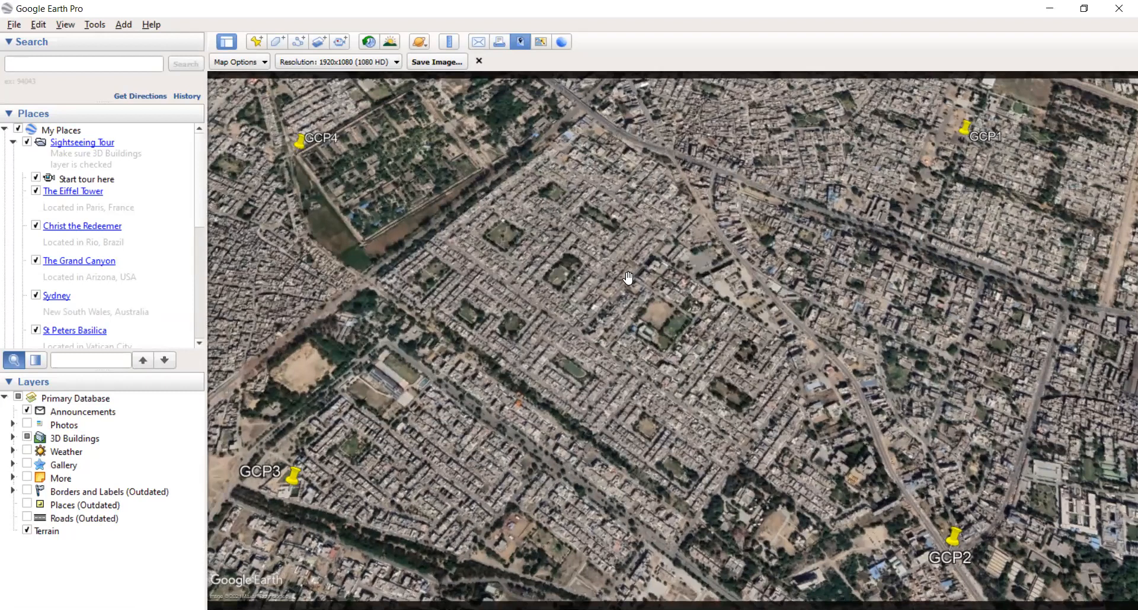
scroll(557, 271, "down", 2)
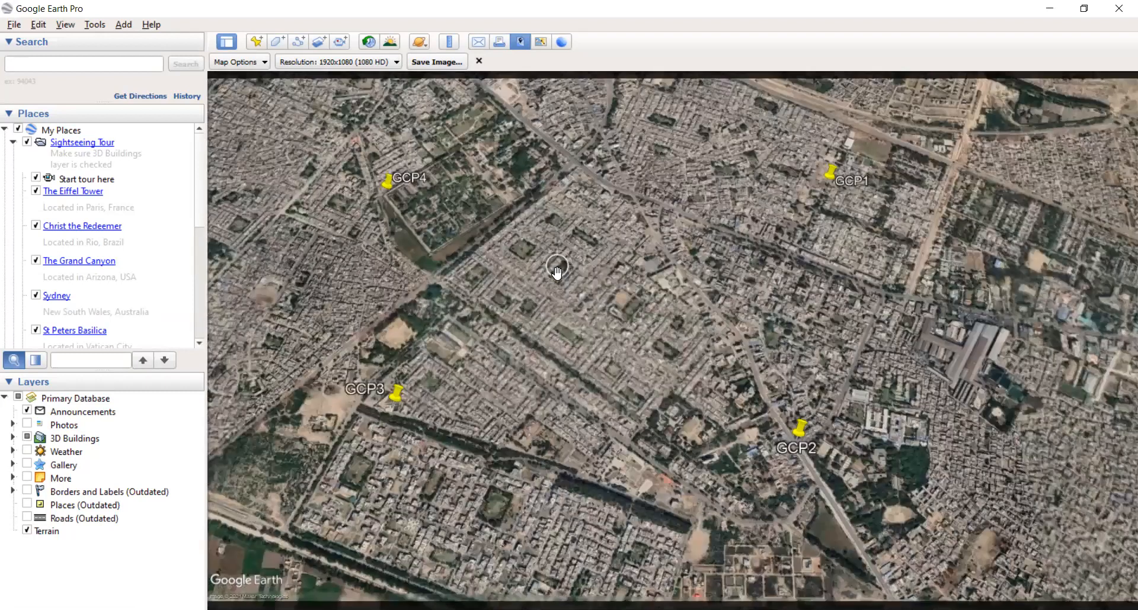
scroll(581, 291, "down", 3)
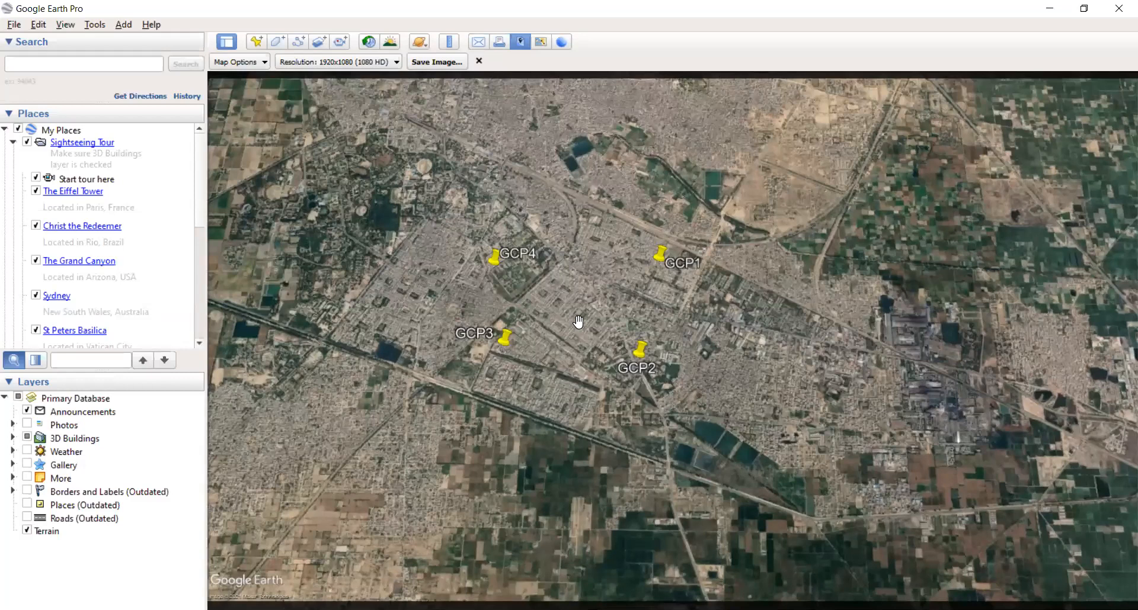
scroll(578, 322, "up", 3)
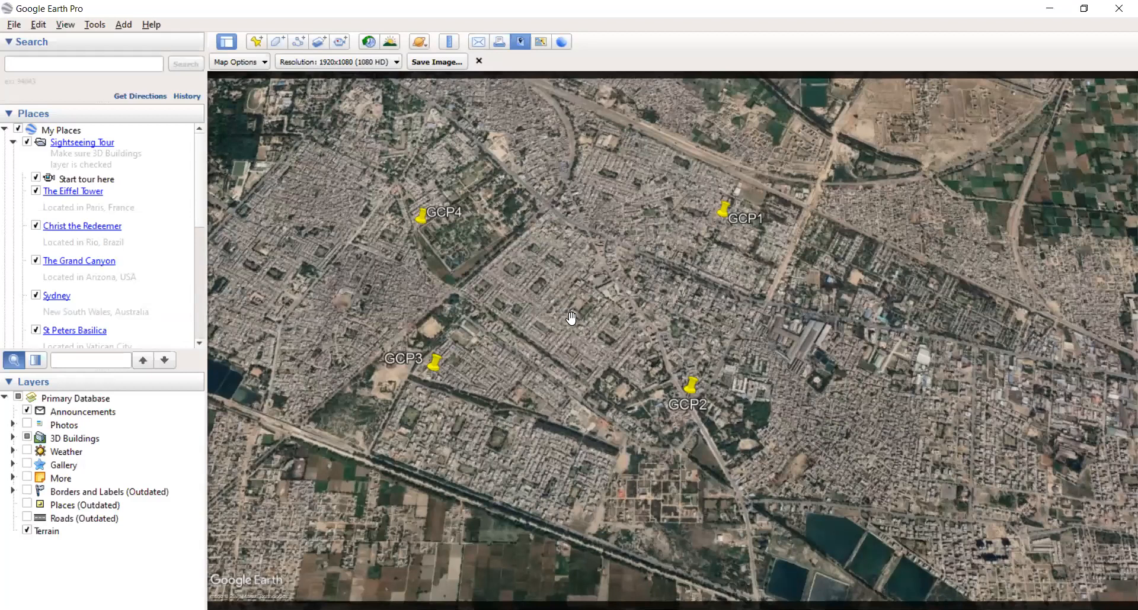
scroll(462, 294, "up", 3)
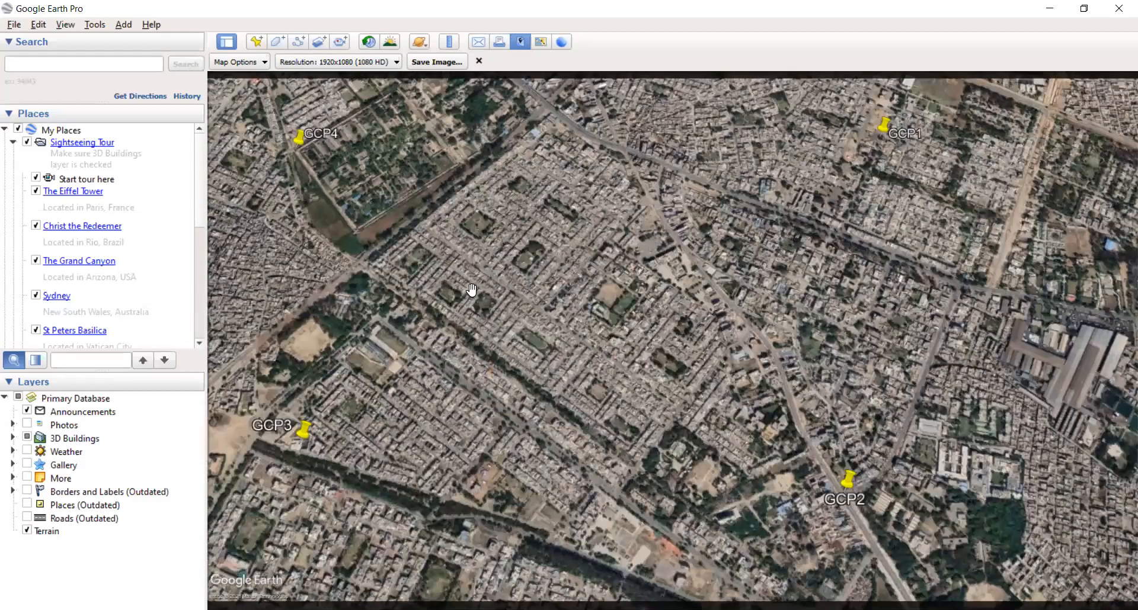
- Try to add a placemark named GCP5 near the main road between GCP4 and GCP1
left_click(259, 44)
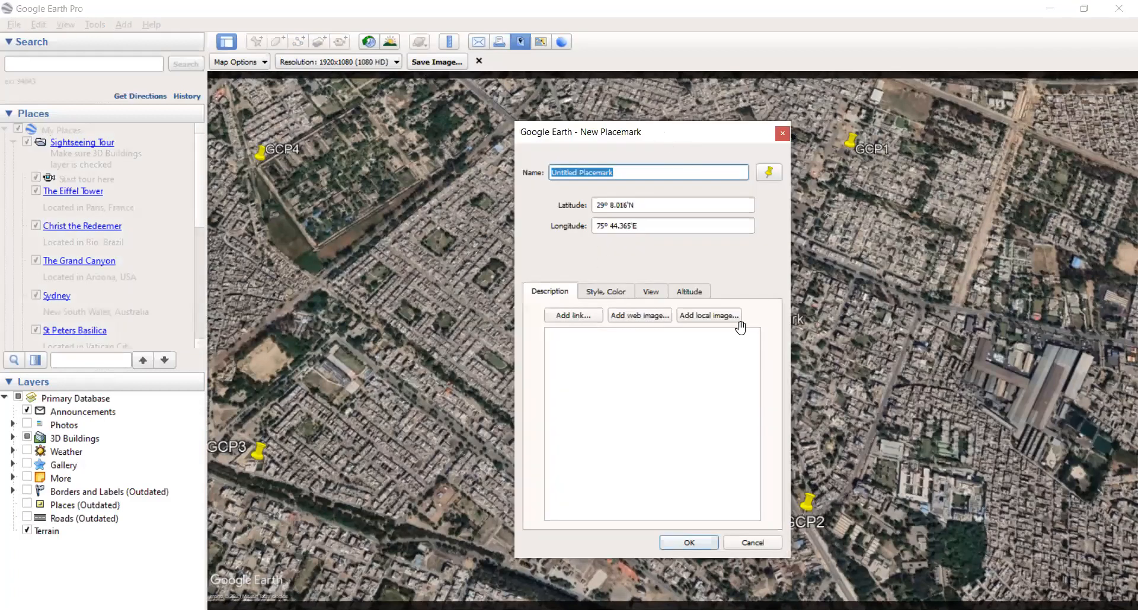
left_click_drag(678, 326, 722, 308)
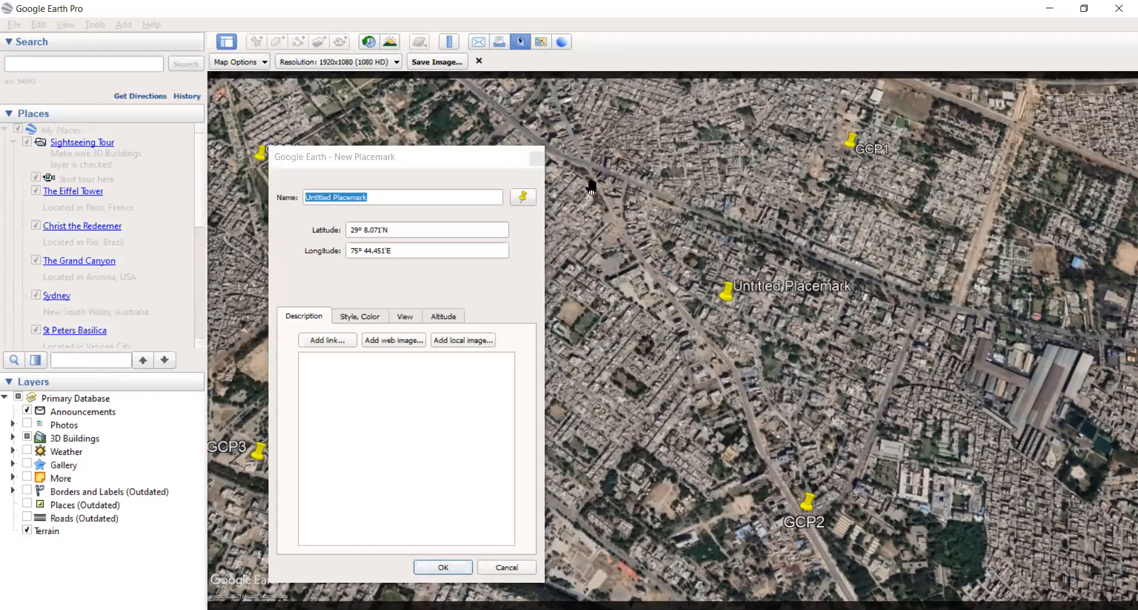
left_click(595, 172)
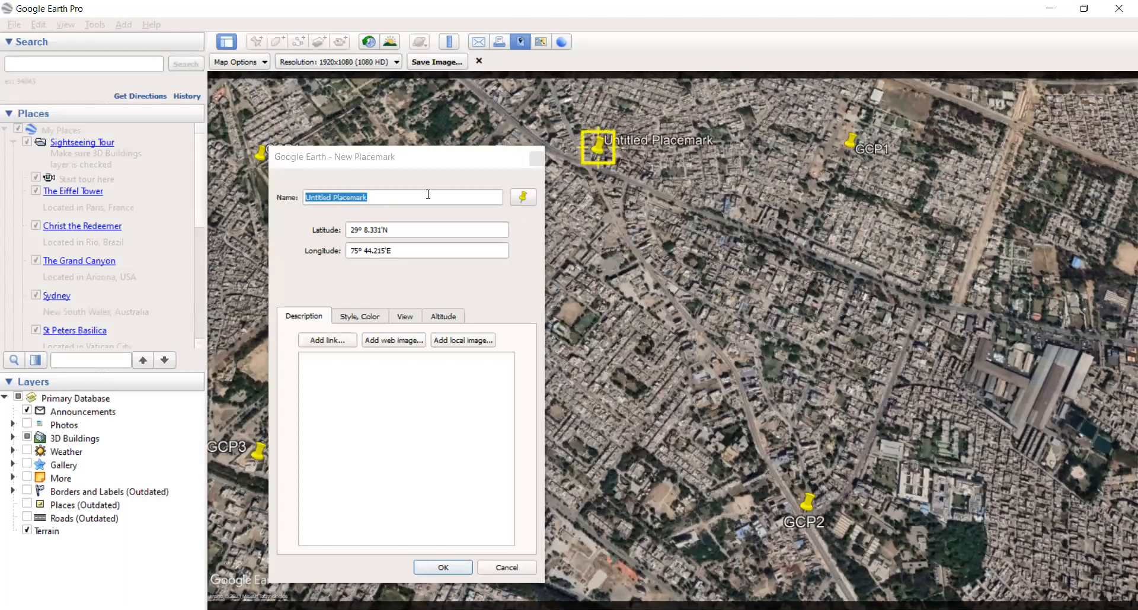
left_click(276, 196)
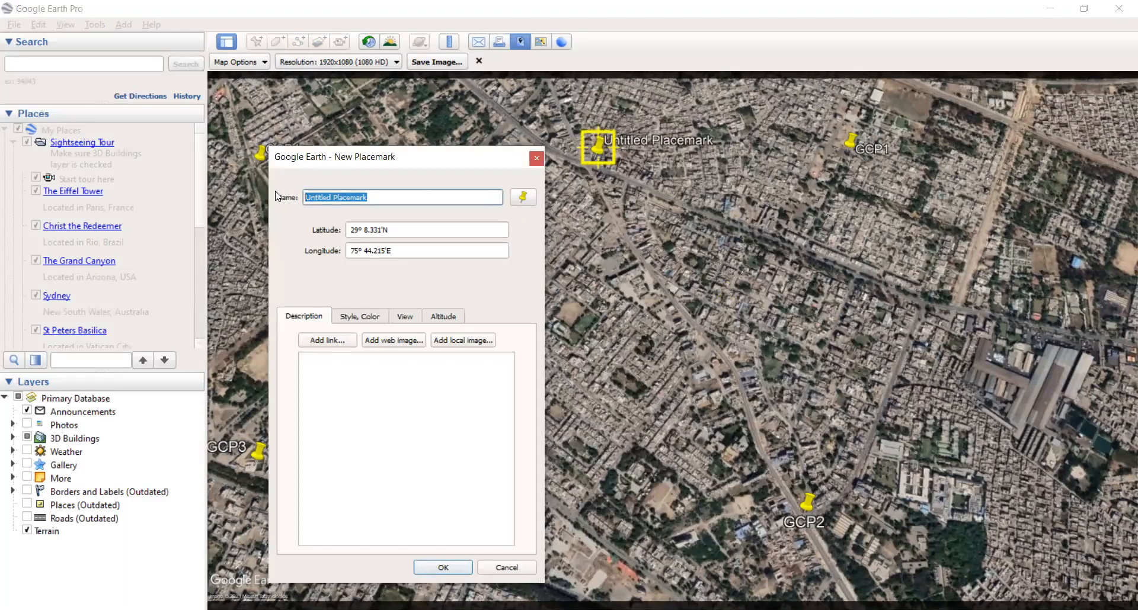
type("5")
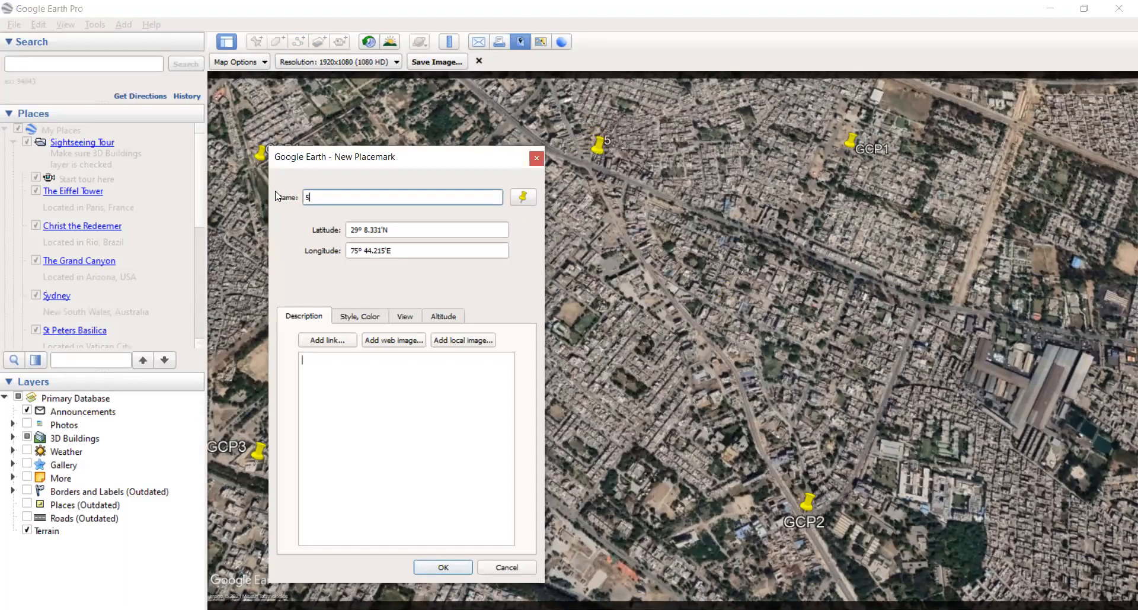
key("BackSpace")
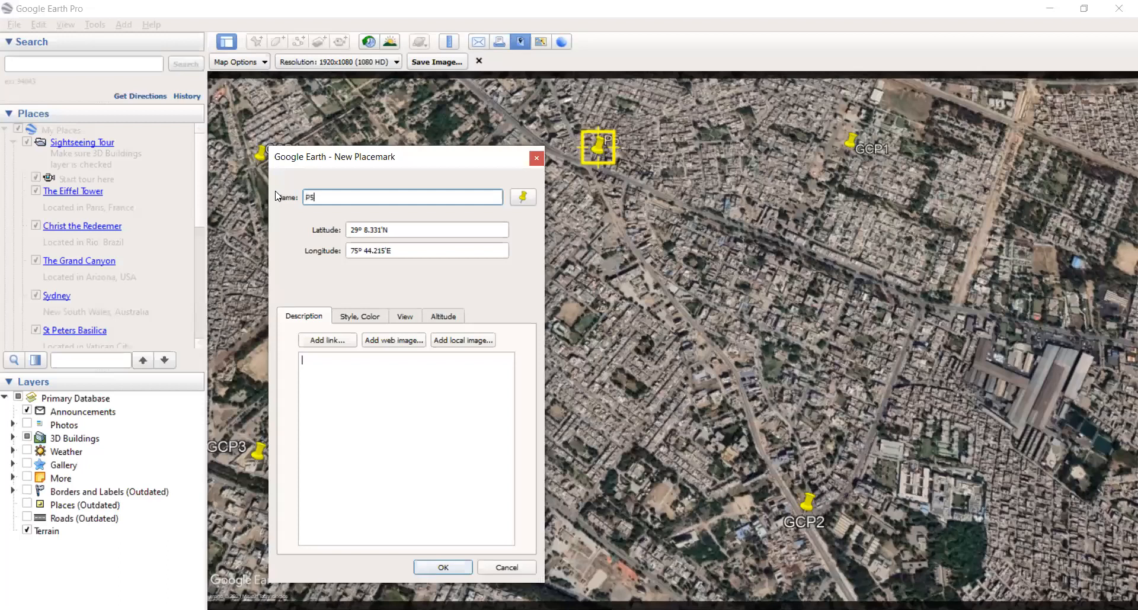
key("BackSpace")
key("BackSpace")
type("GCP")
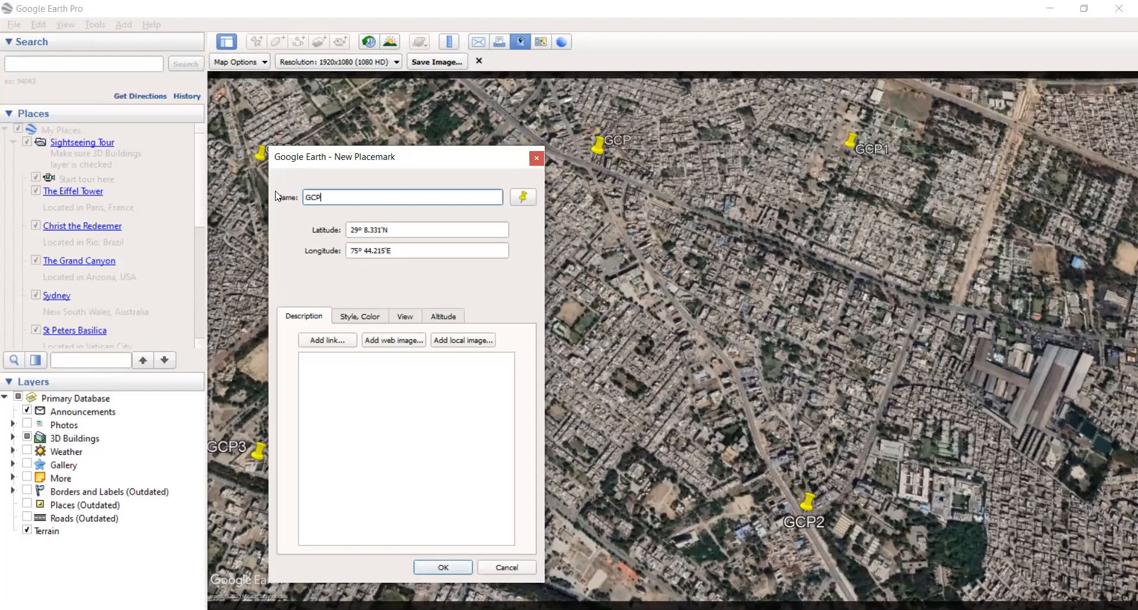
type("5")
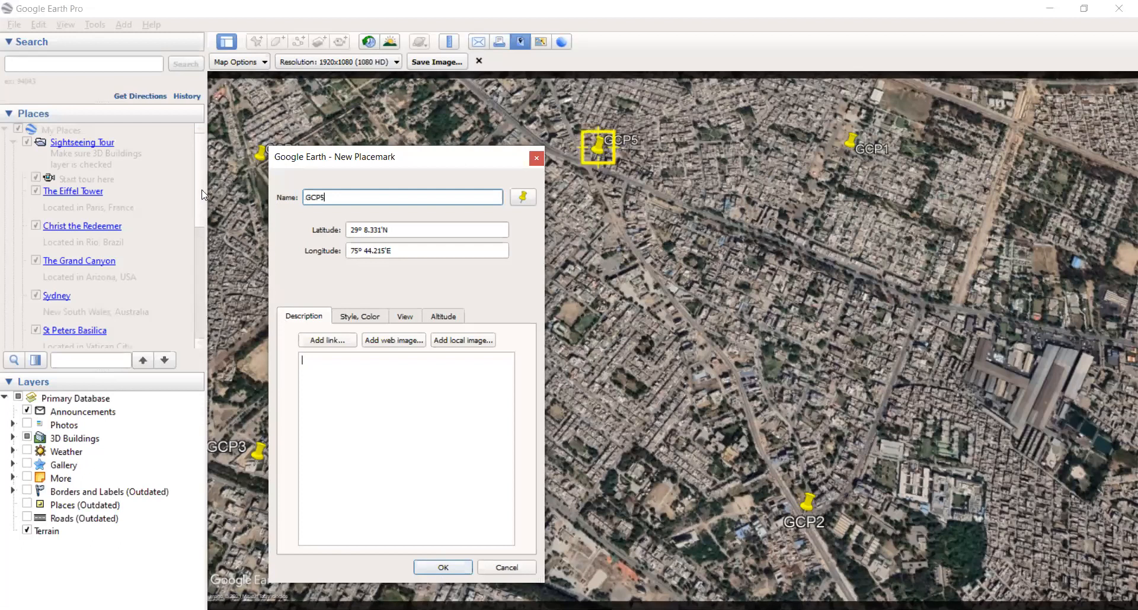
left_click(536, 159)
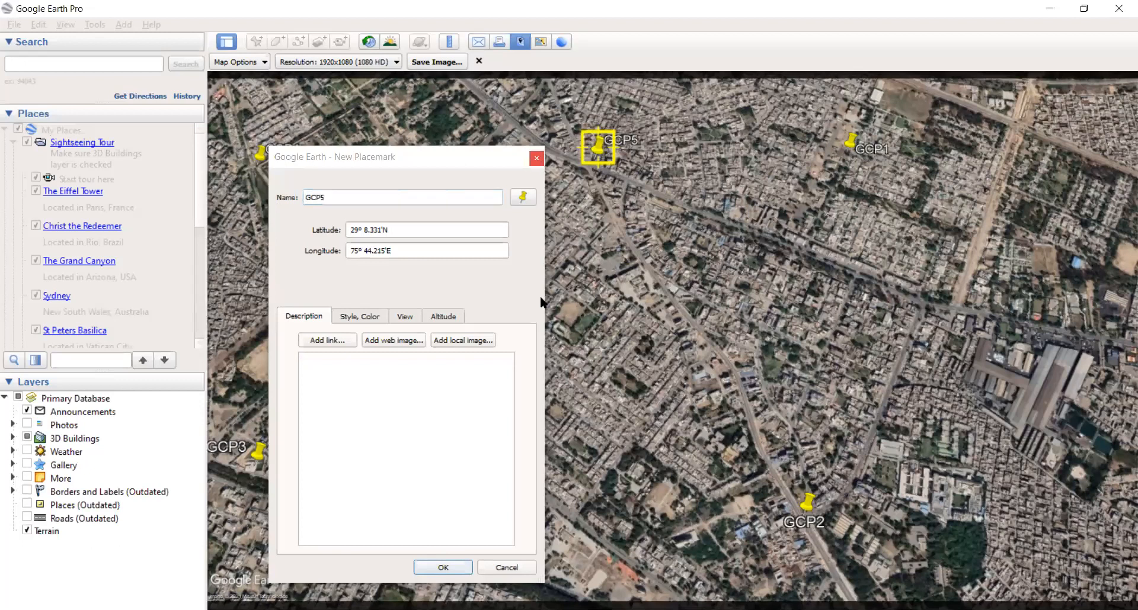
left_click(515, 568)
- Review the placemarks in the GCP folder of the saved places, selecting GCP3
left_click_drag(197, 206, 200, 365)
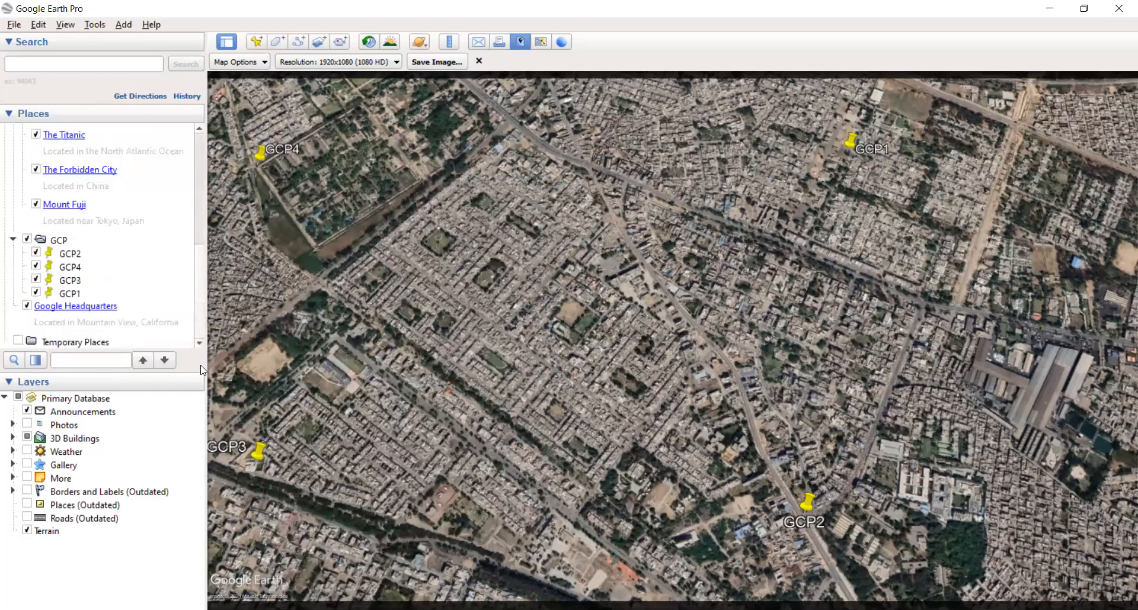
left_click(63, 246)
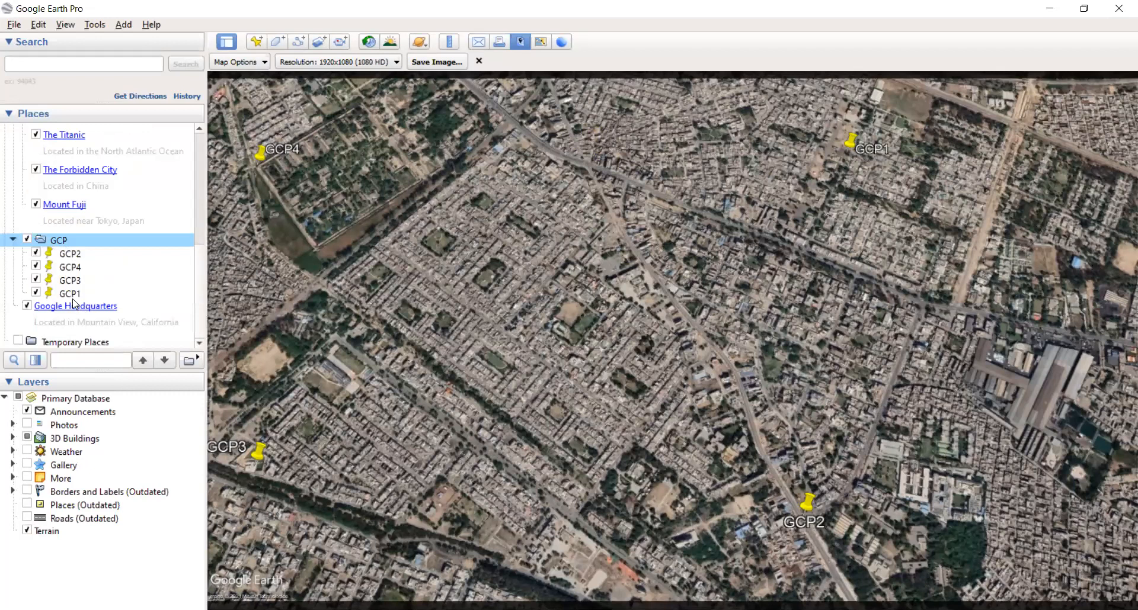
left_click(82, 281)
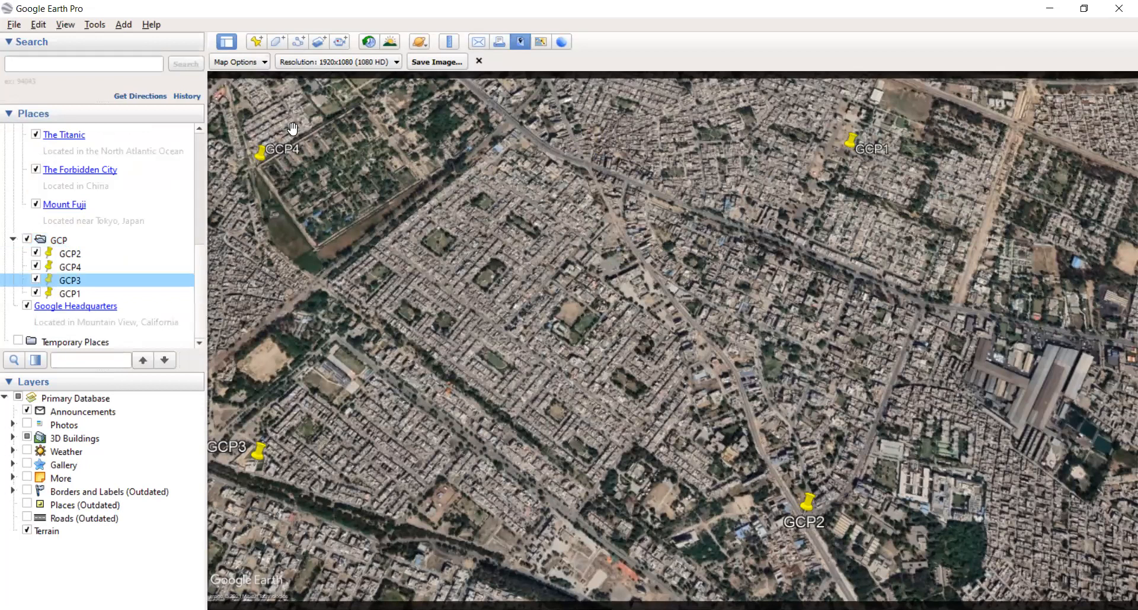
- Set the latitude and longitude display format to Decimal Degrees in the program's 3D view options
left_click(93, 25)
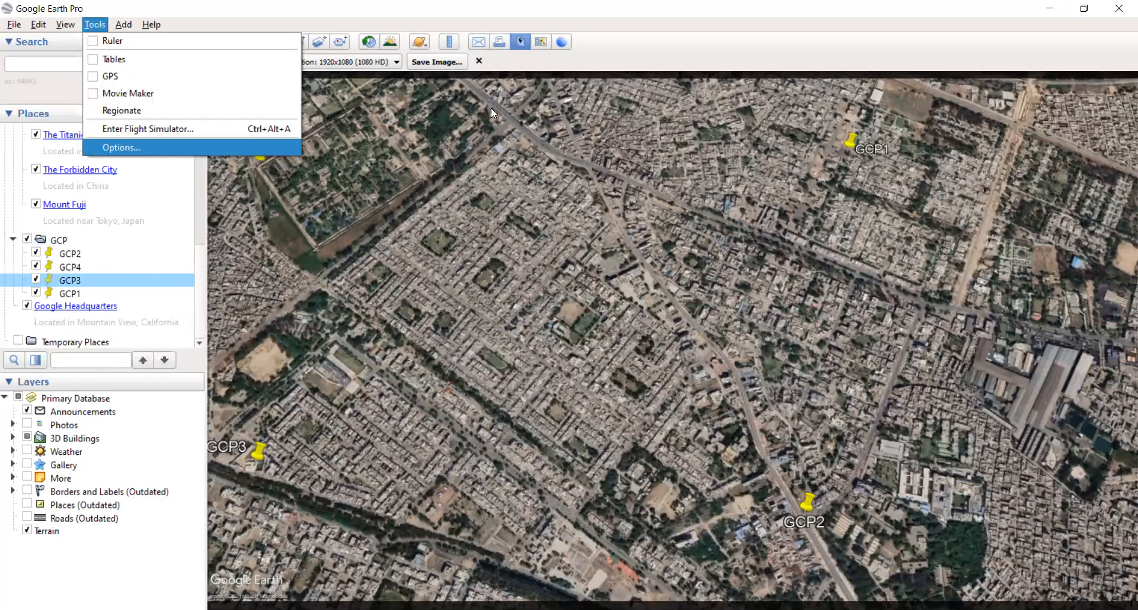
key("Return")
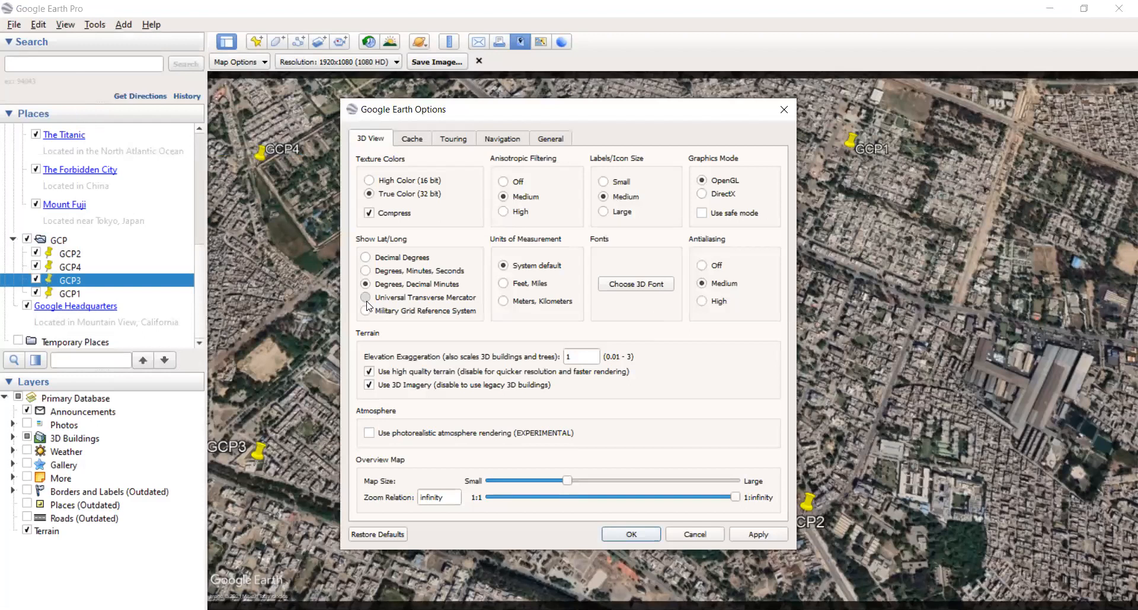
left_click(367, 299)
left_click(363, 283)
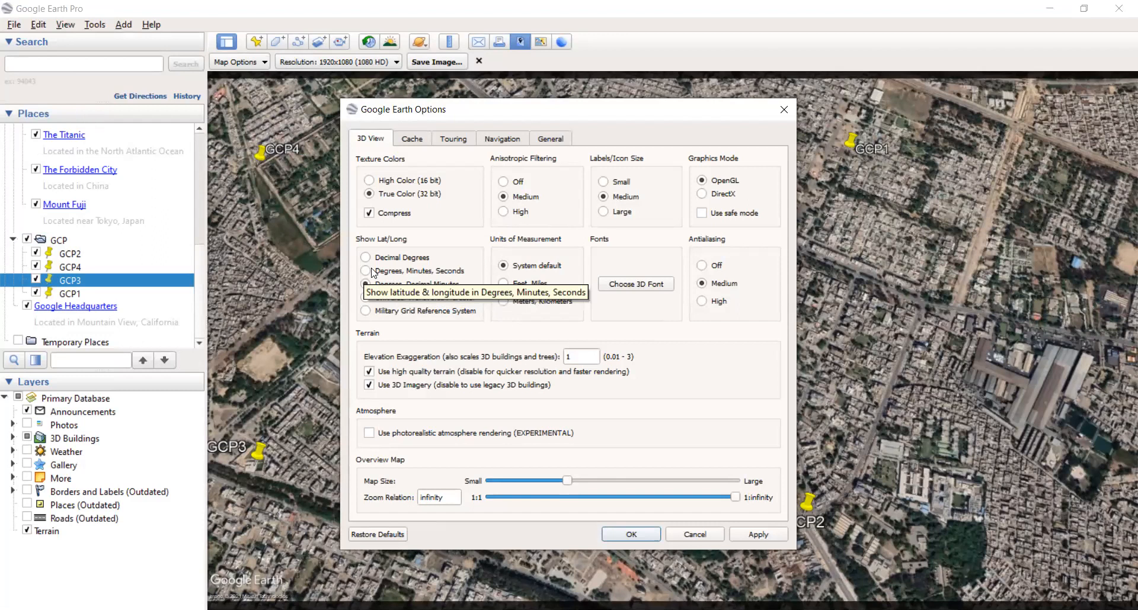
left_click(372, 272)
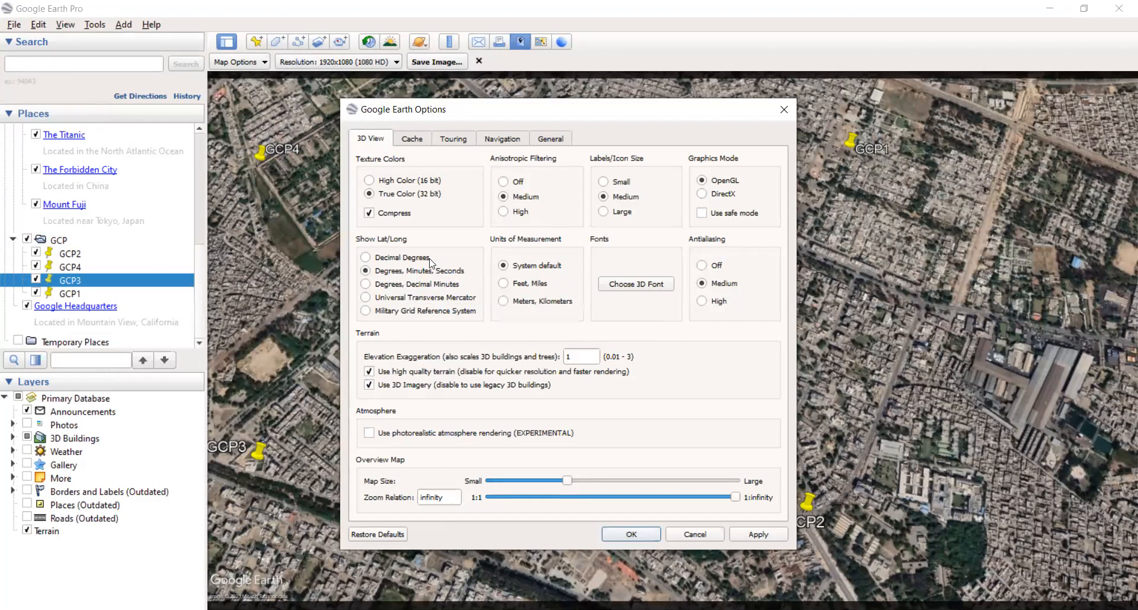
left_click(366, 257)
left_click(631, 534)
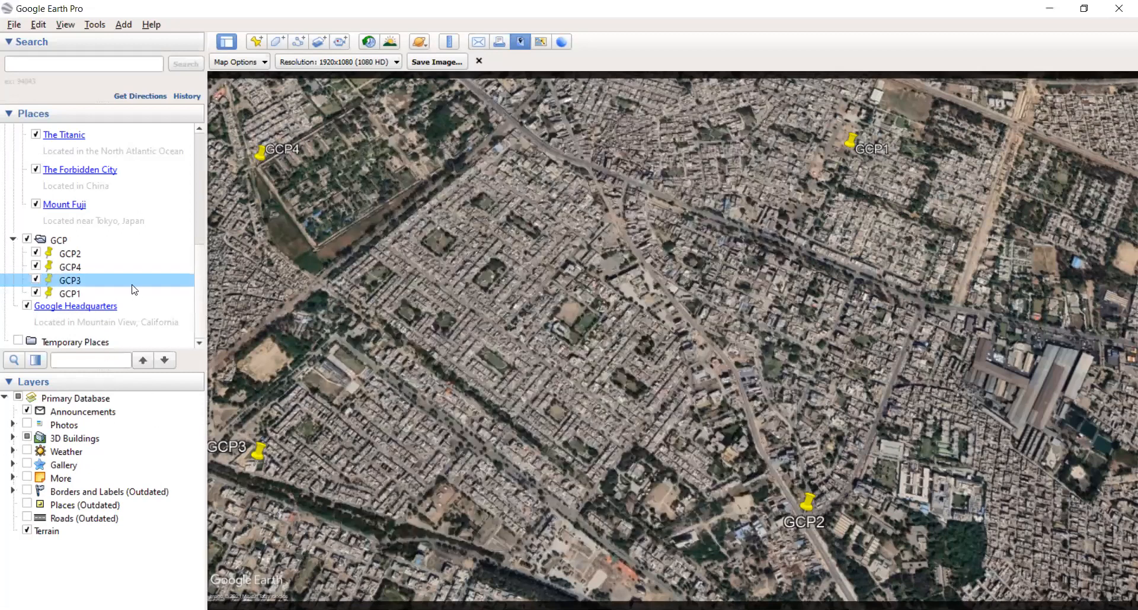
- Add a placemark named GCP5 on the main road between GCP4 and GCP1
left_click(256, 42)
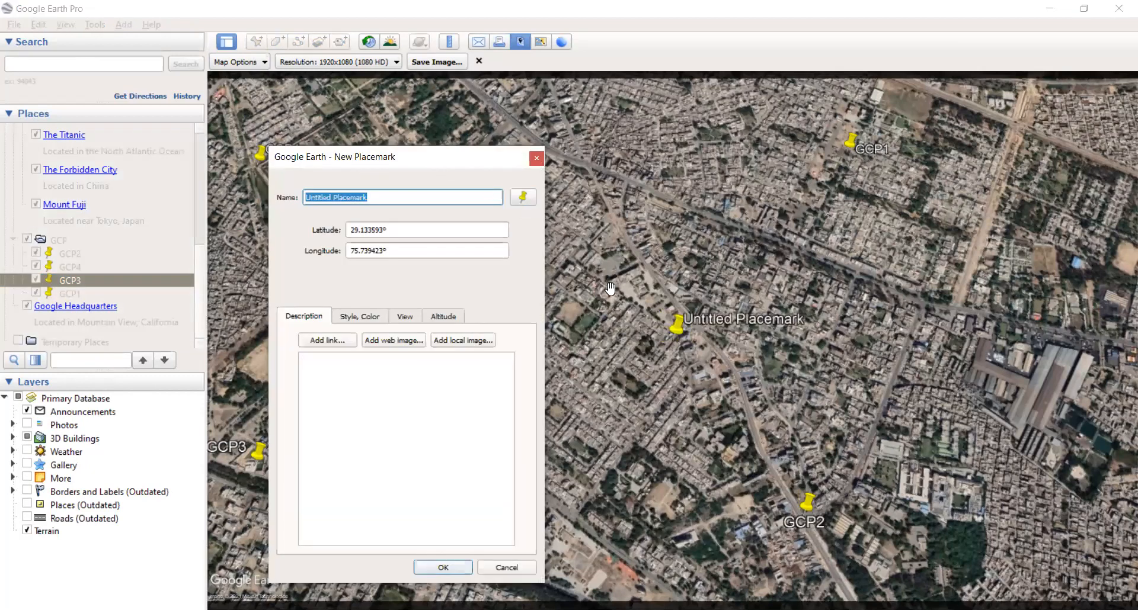
left_click_drag(674, 334, 591, 157)
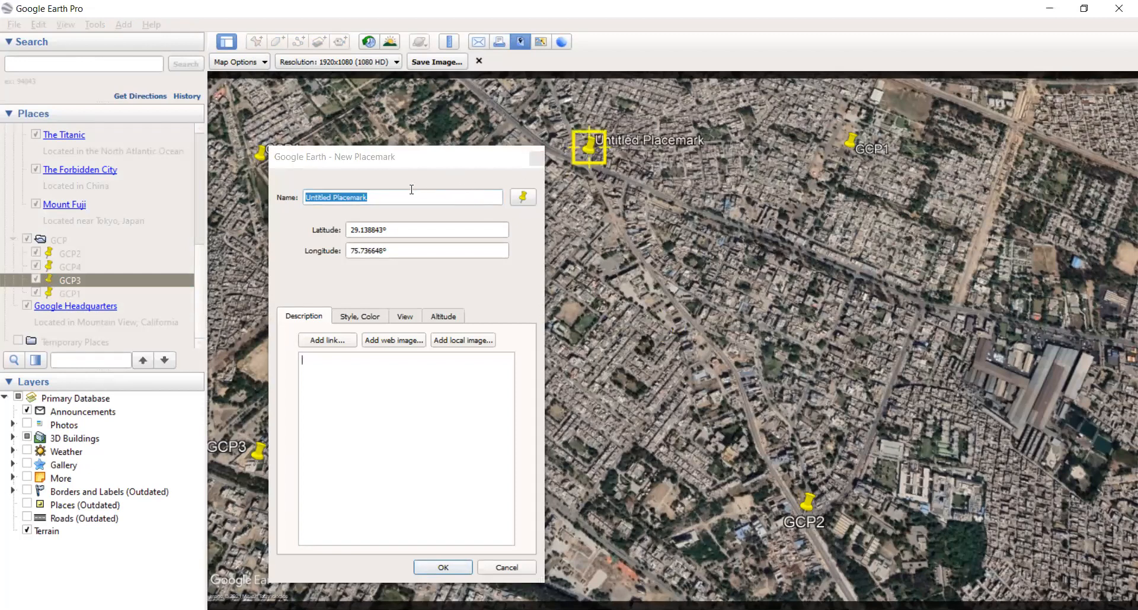
left_click_drag(403, 194, 269, 194)
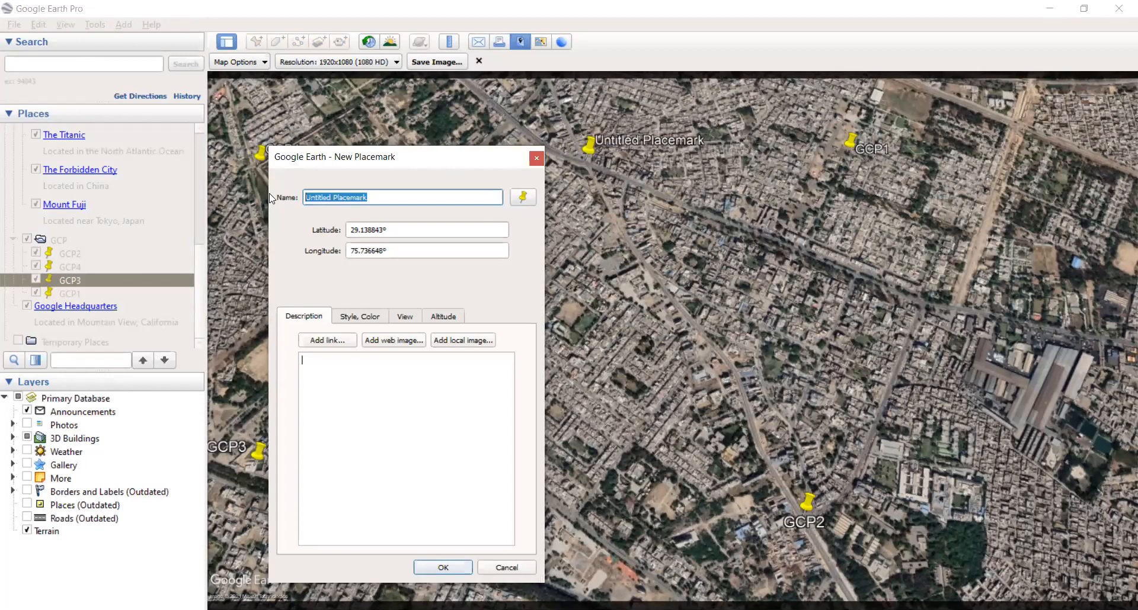
type("GCP5")
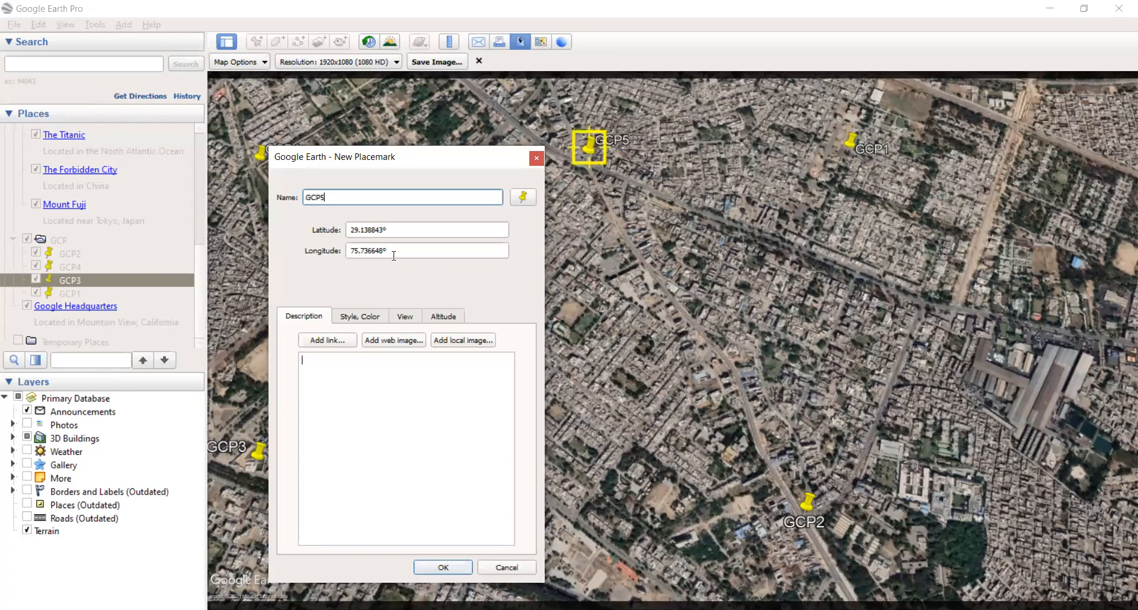
left_click(459, 569)
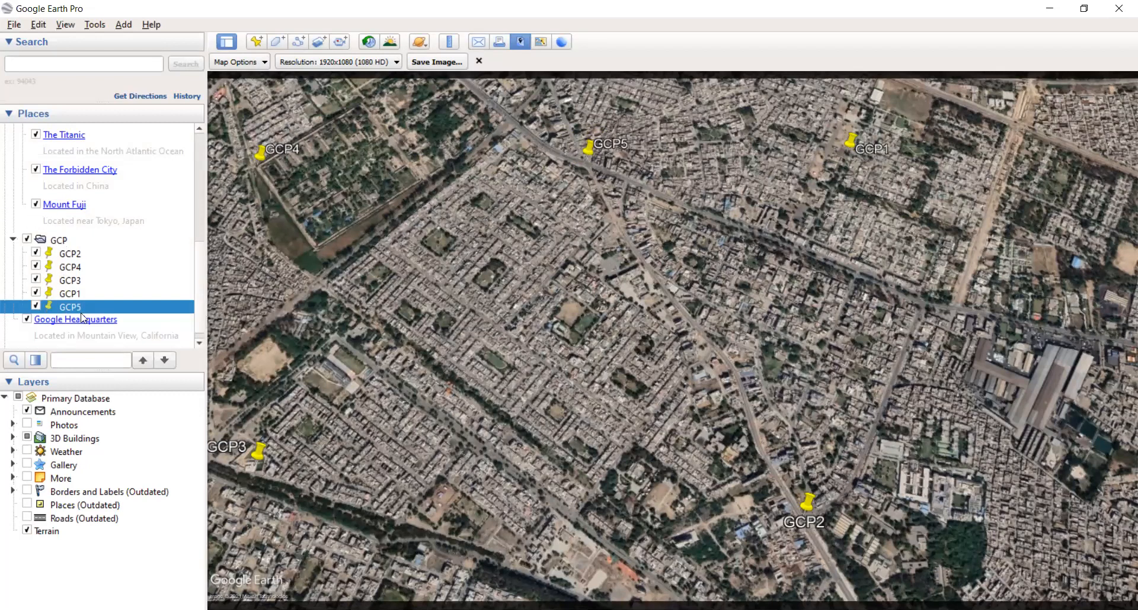
left_click(59, 241)
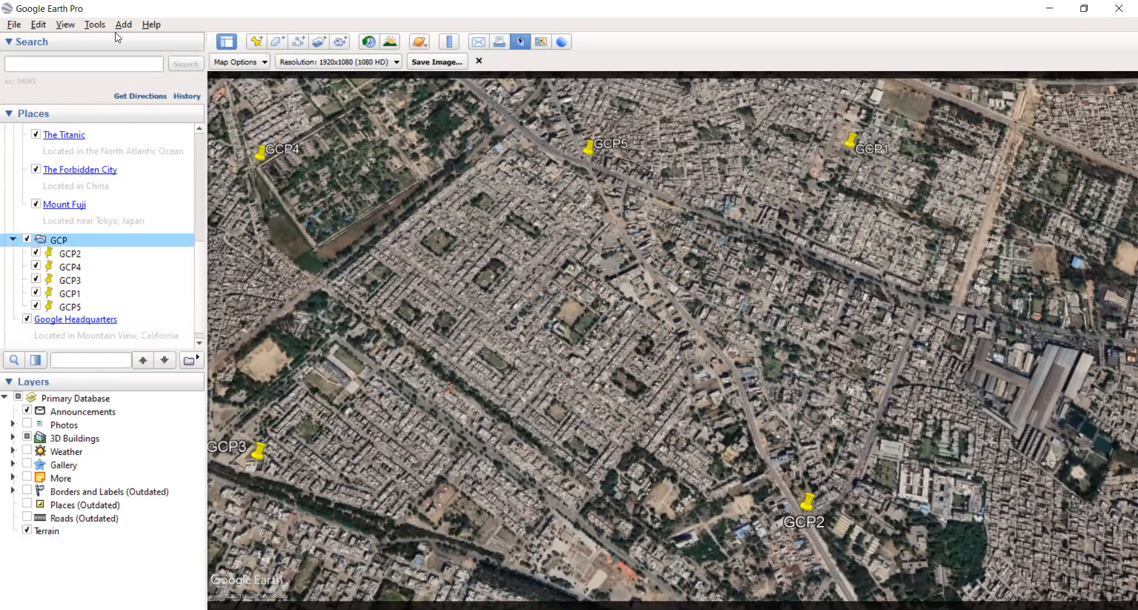
key("alt+a")
left_click(170, 43)
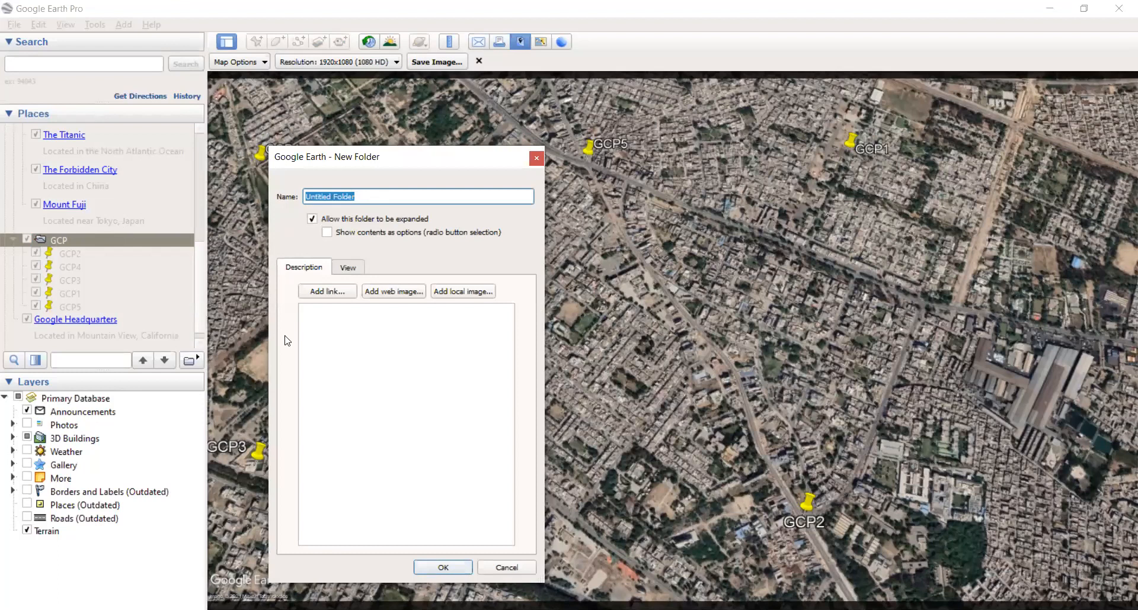
key("Escape")
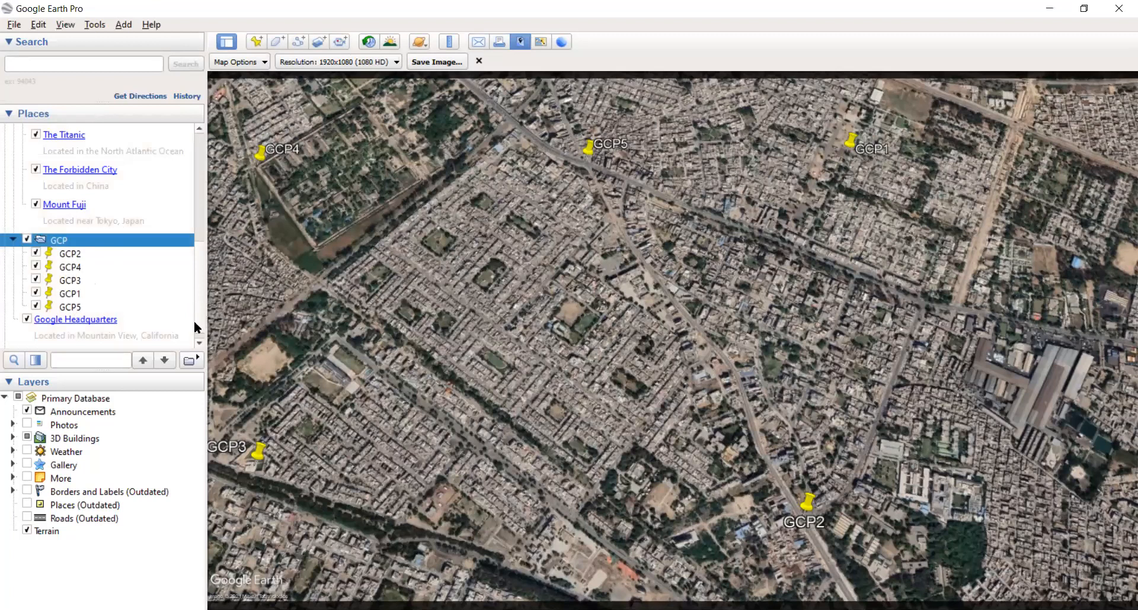
- Check the latitude and longitude in the properties of placemarks GCP2 and GCP3 without changing them
left_click(69, 254)
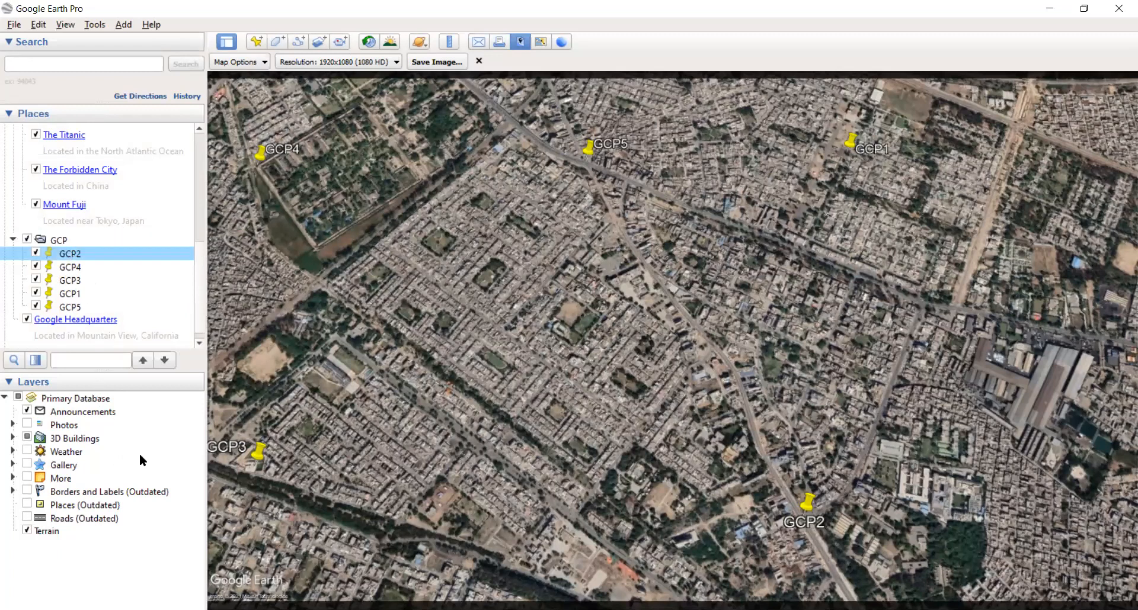
key("alt+Return")
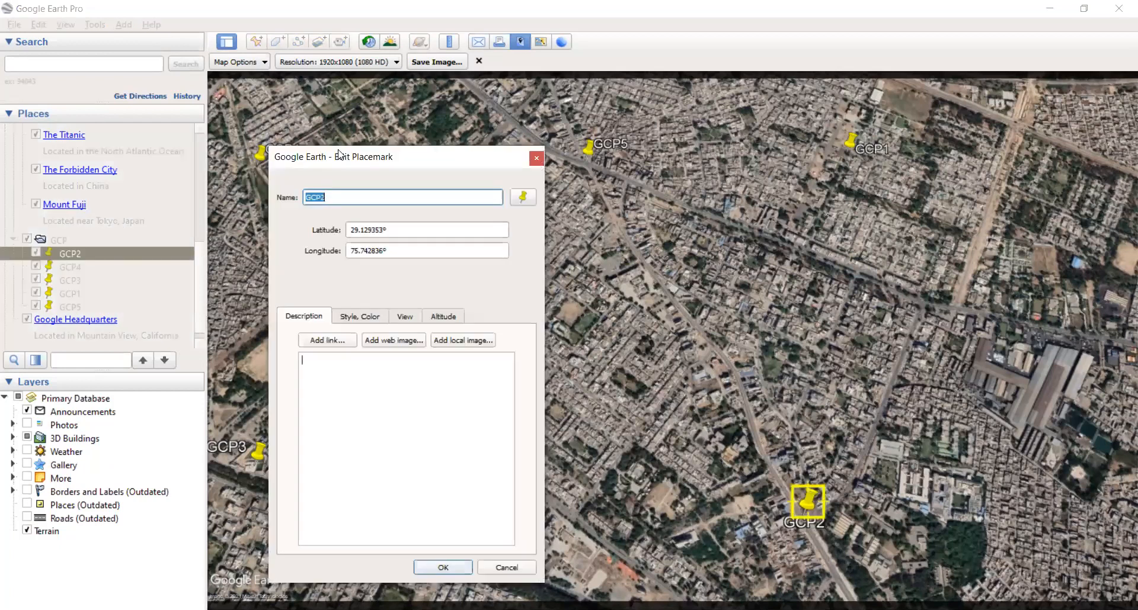
left_click_drag(339, 156, 466, 104)
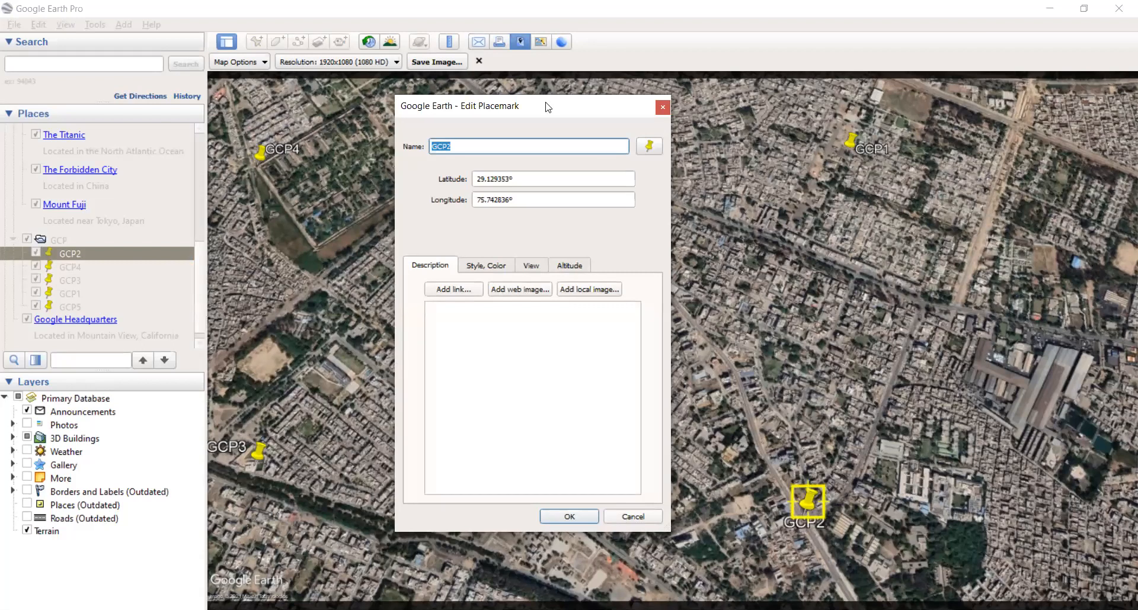
left_click(663, 112)
left_click(74, 283)
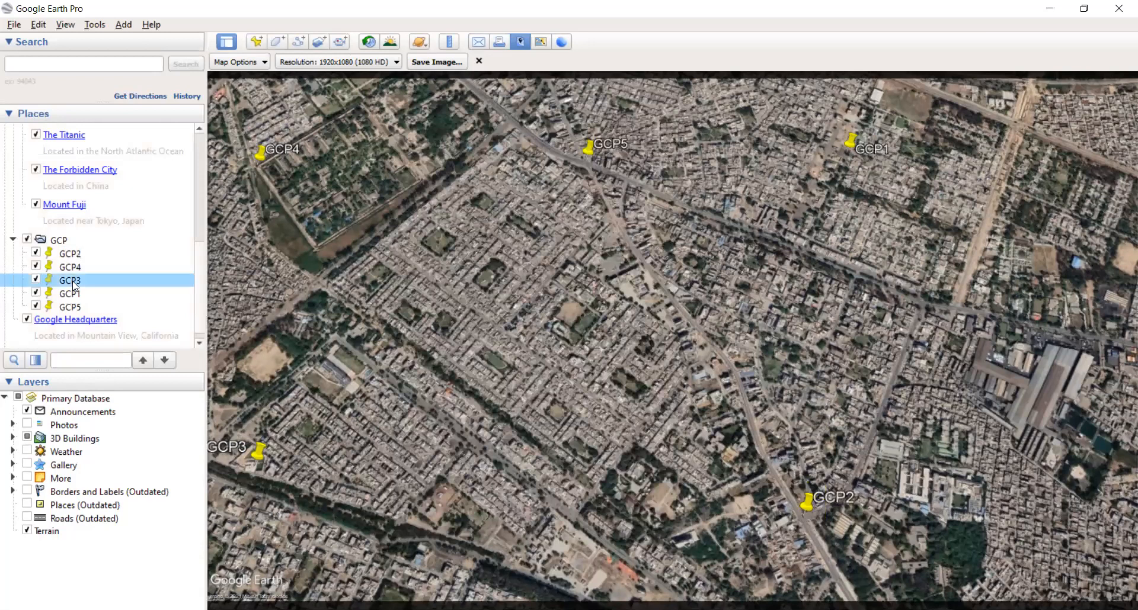
right_click(74, 283)
left_click(122, 489)
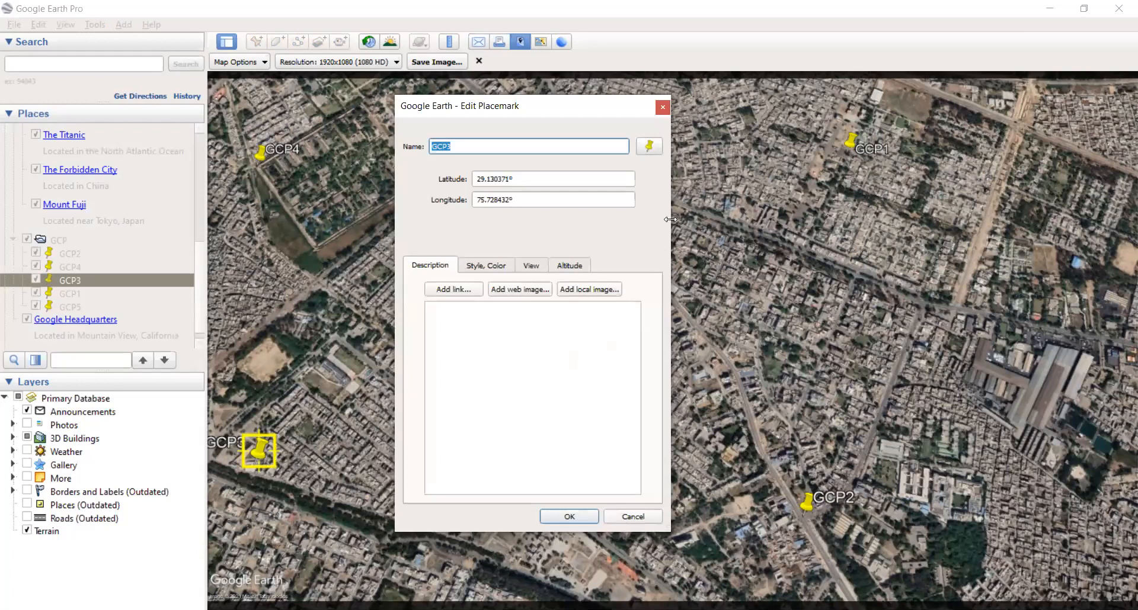
left_click(659, 104)
- Start saving the GCP placemark folder to a file, with Google_image\GCP on New Volume (E:) as the destination
left_click(60, 242)
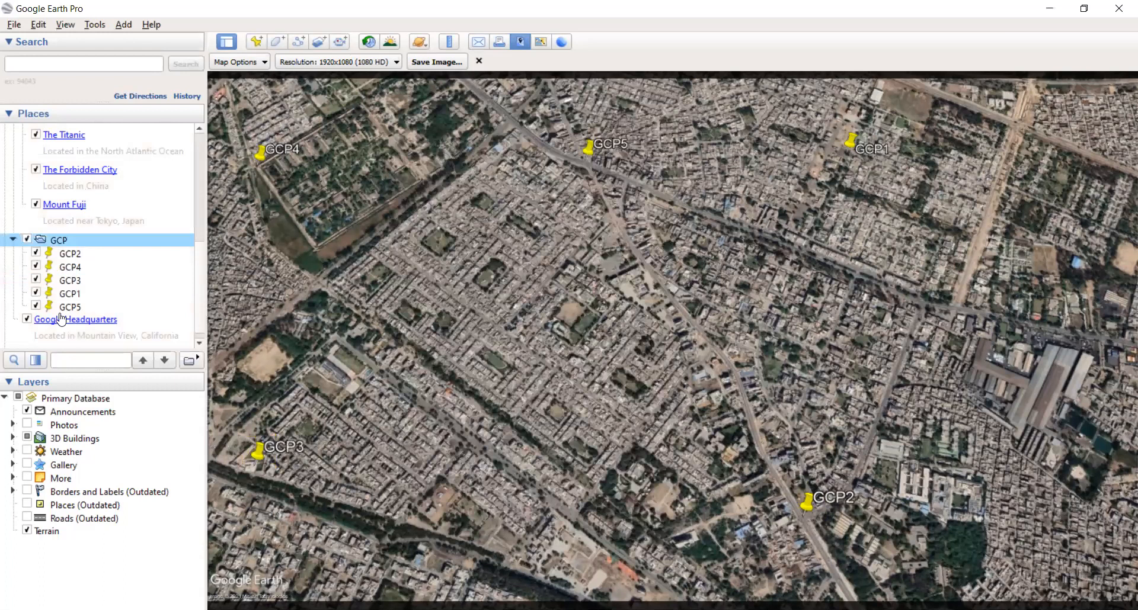
right_click(92, 243)
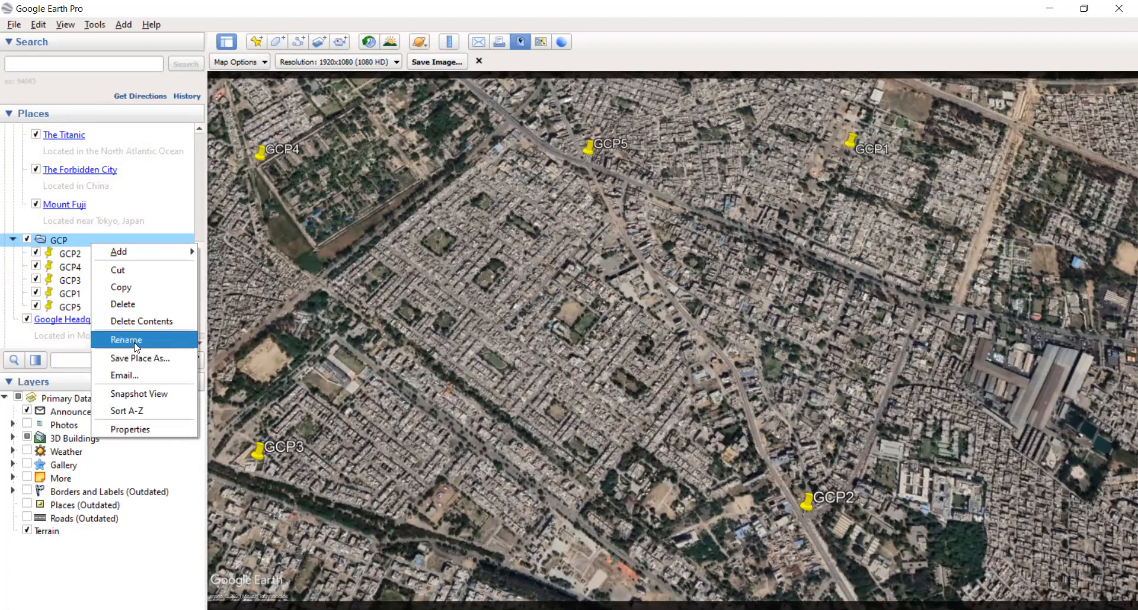
left_click(171, 364)
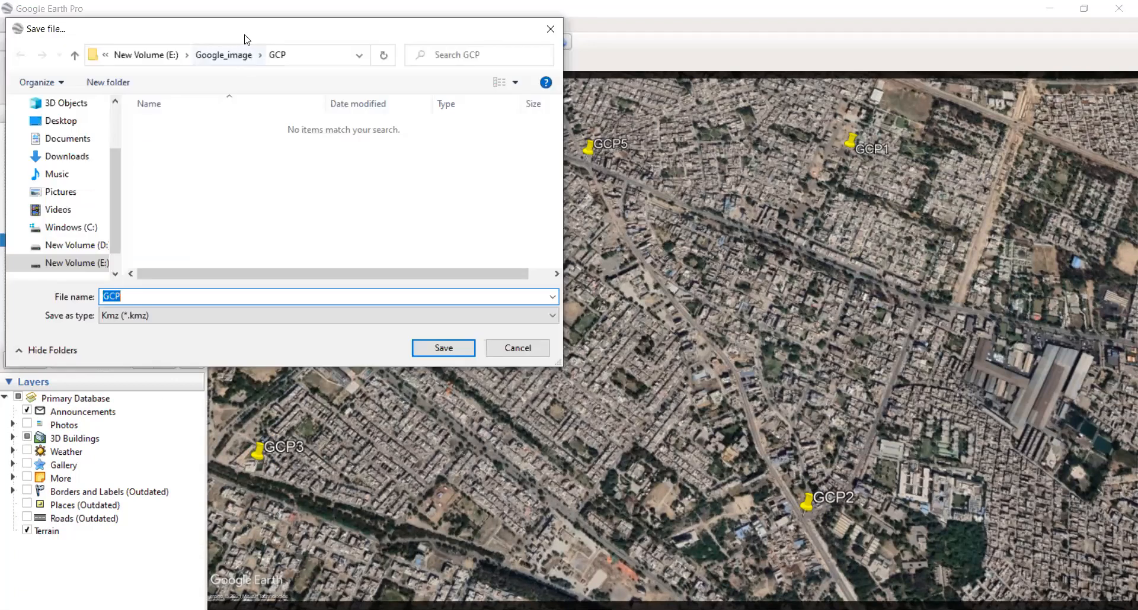
left_click(335, 127)
left_click(336, 127)
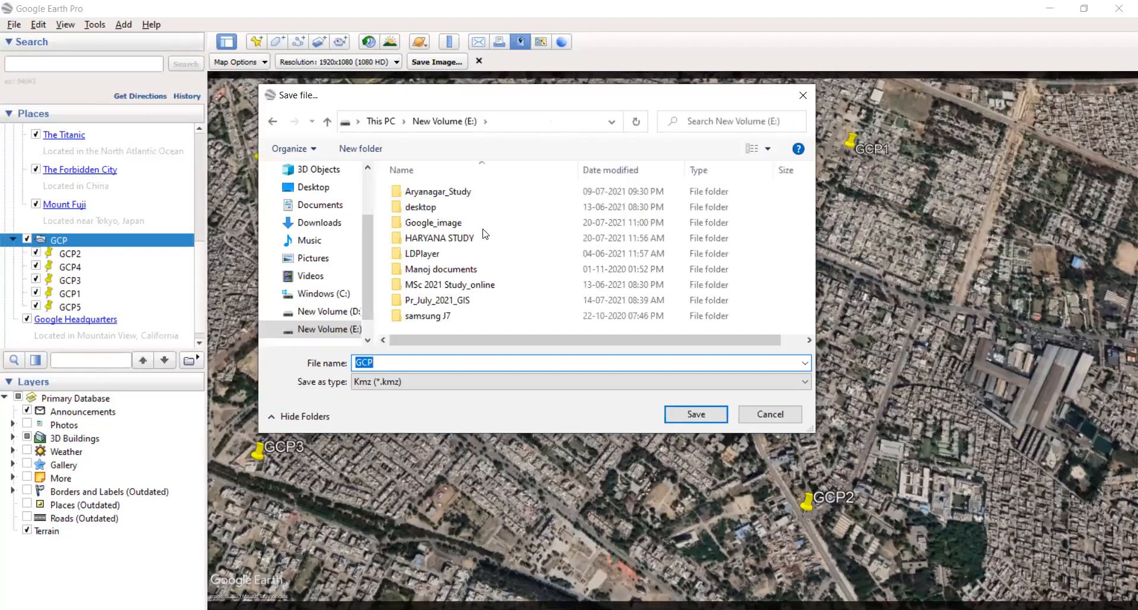
double_click(436, 223)
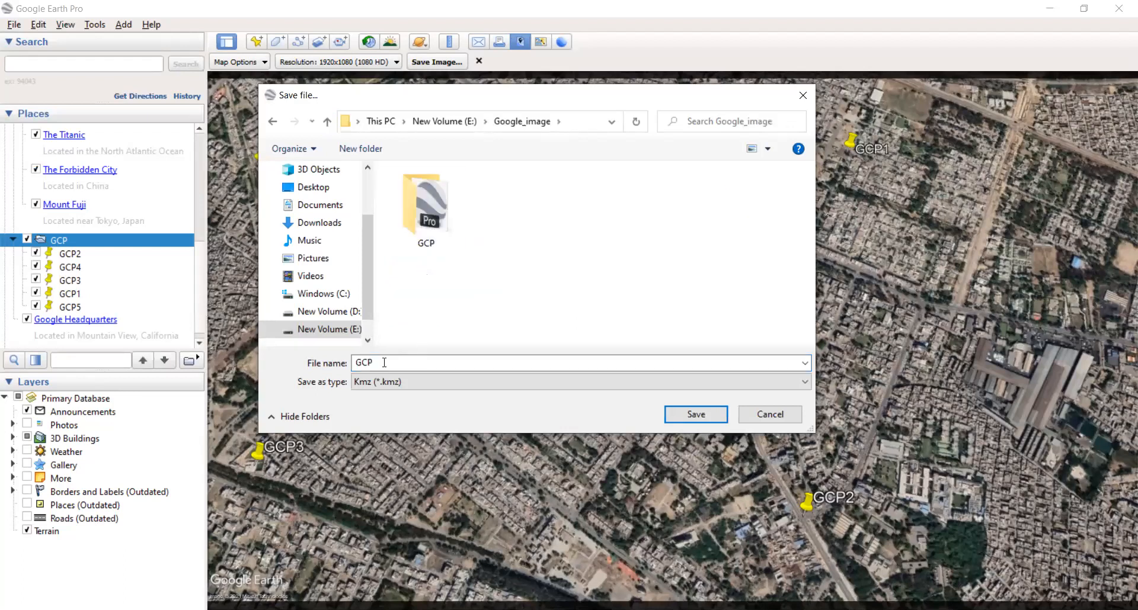
double_click(422, 214)
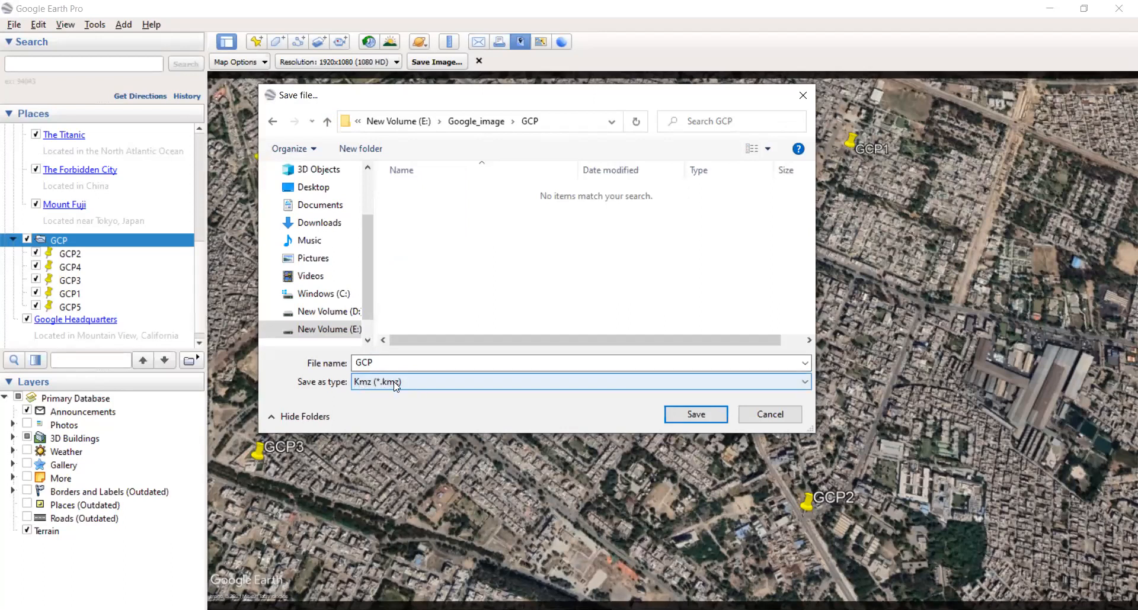
- Save the placemarks in Kml (*.kml) format as GCP, replacing the existing file of that name
left_click(425, 385)
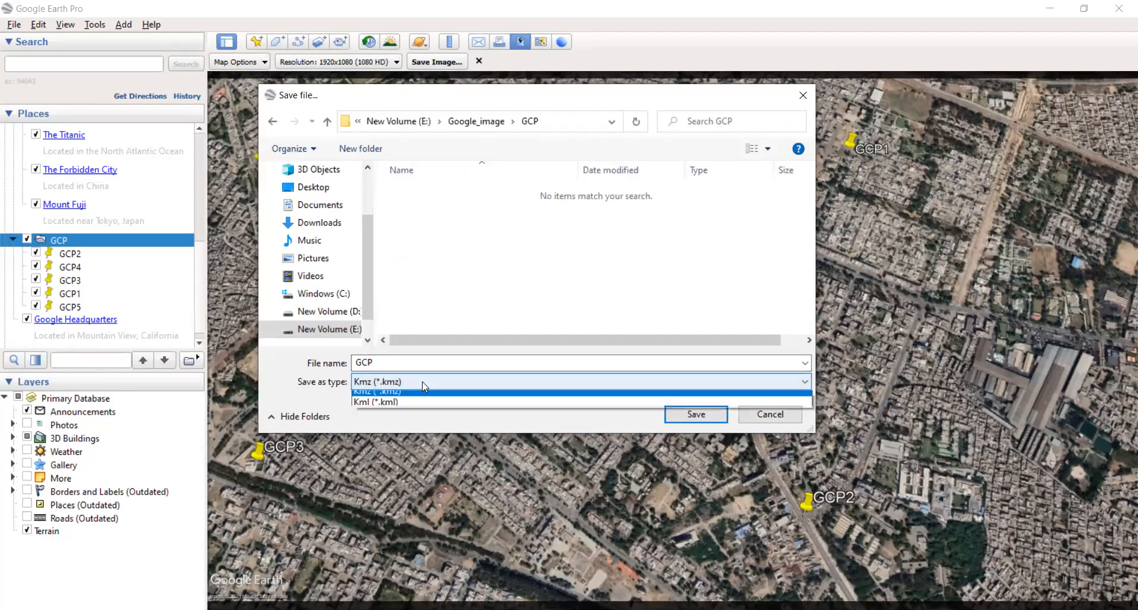
left_click(399, 408)
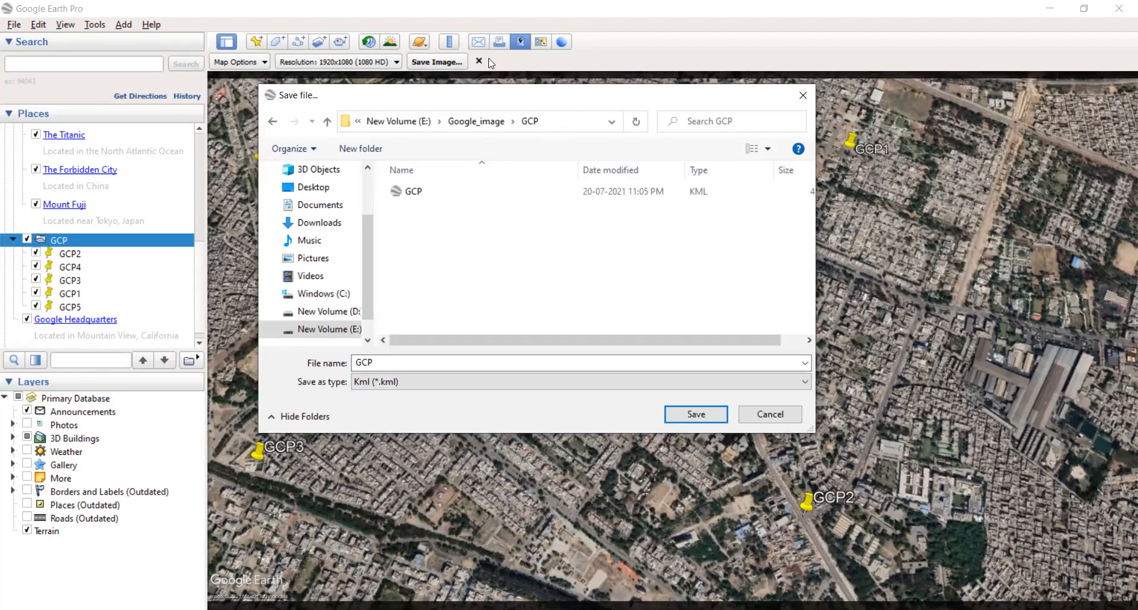
left_click(428, 197)
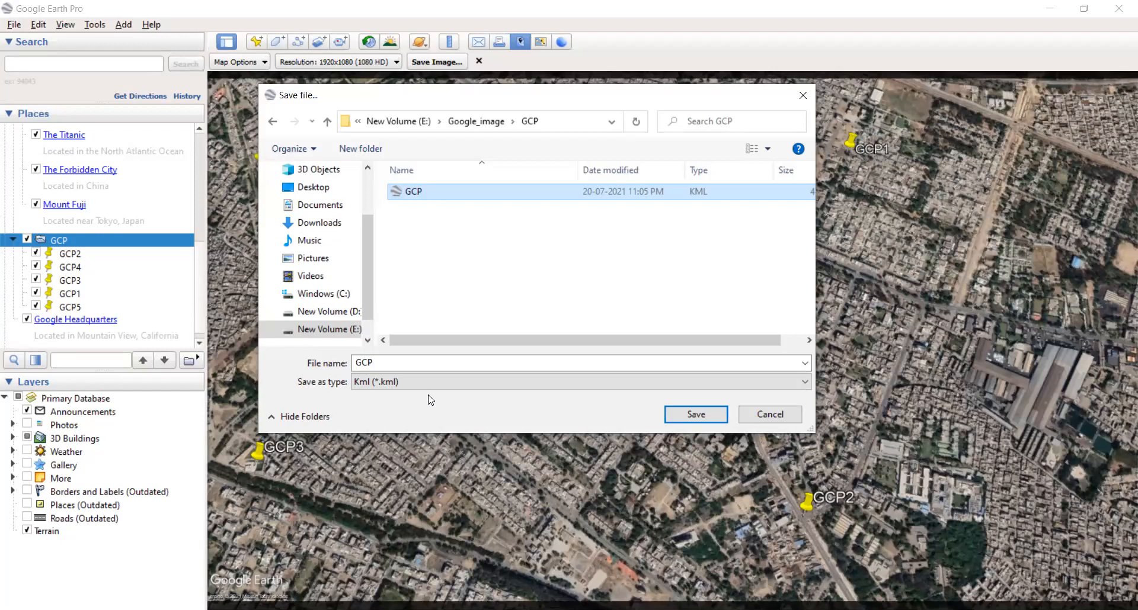
left_click(704, 423)
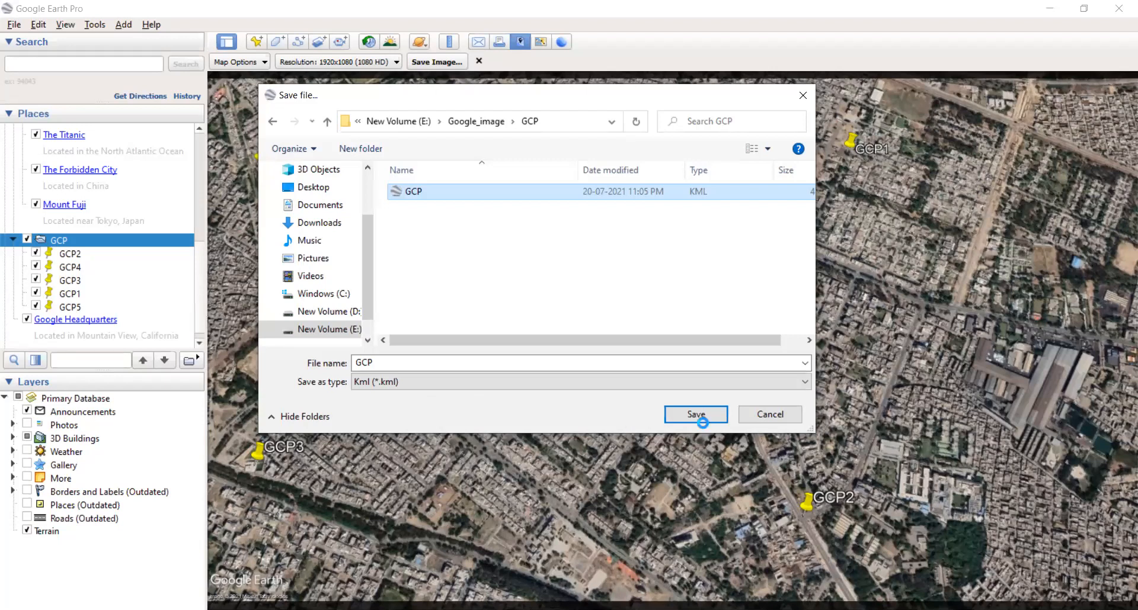
left_click(616, 319)
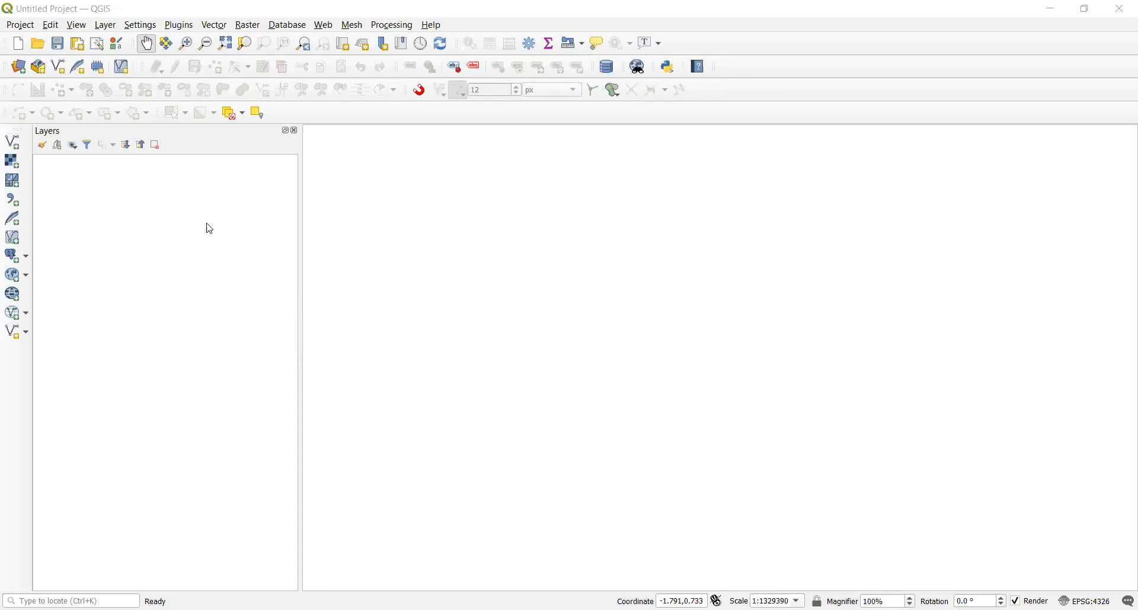
- Add the image SECTOR 13.jpg from the Google_image folder on New Volume (E:) to the QGIS project as a raster layer
left_click(11, 169)
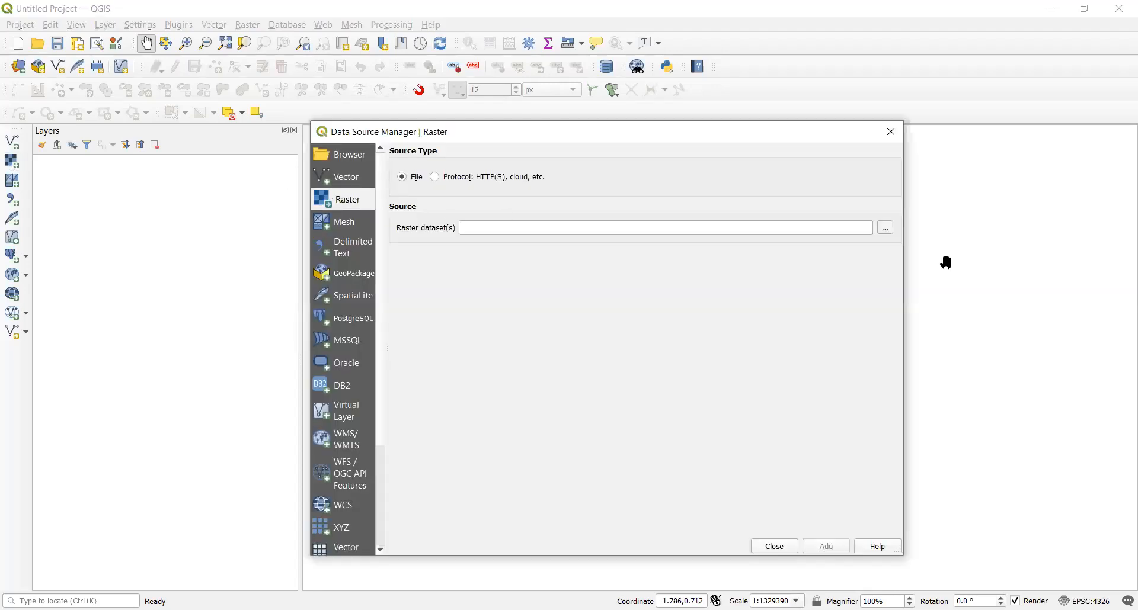
left_click(887, 231)
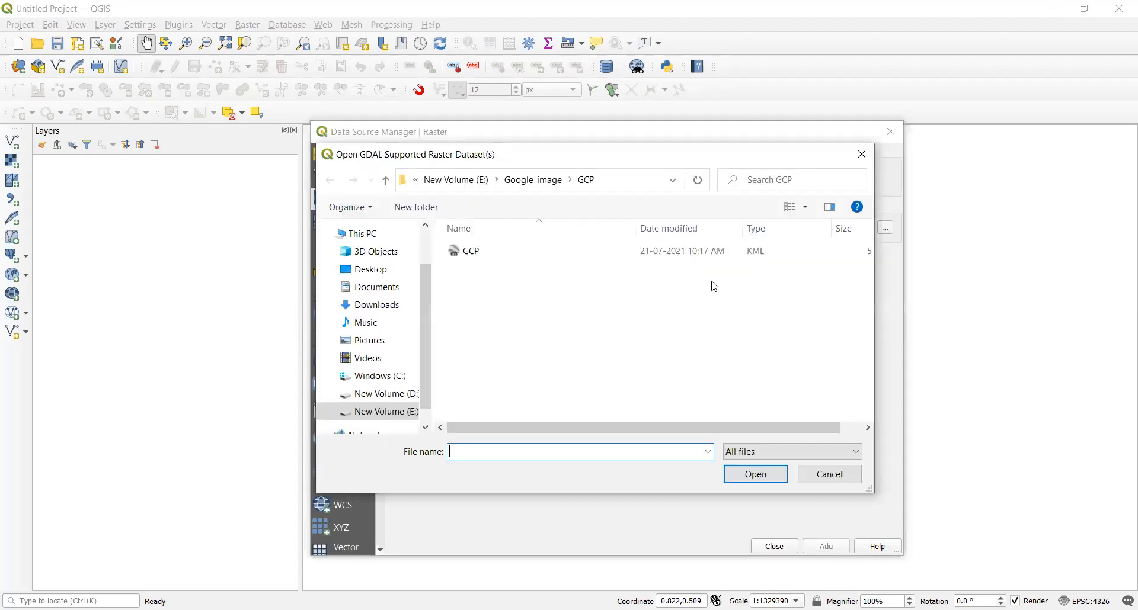
left_click(386, 182)
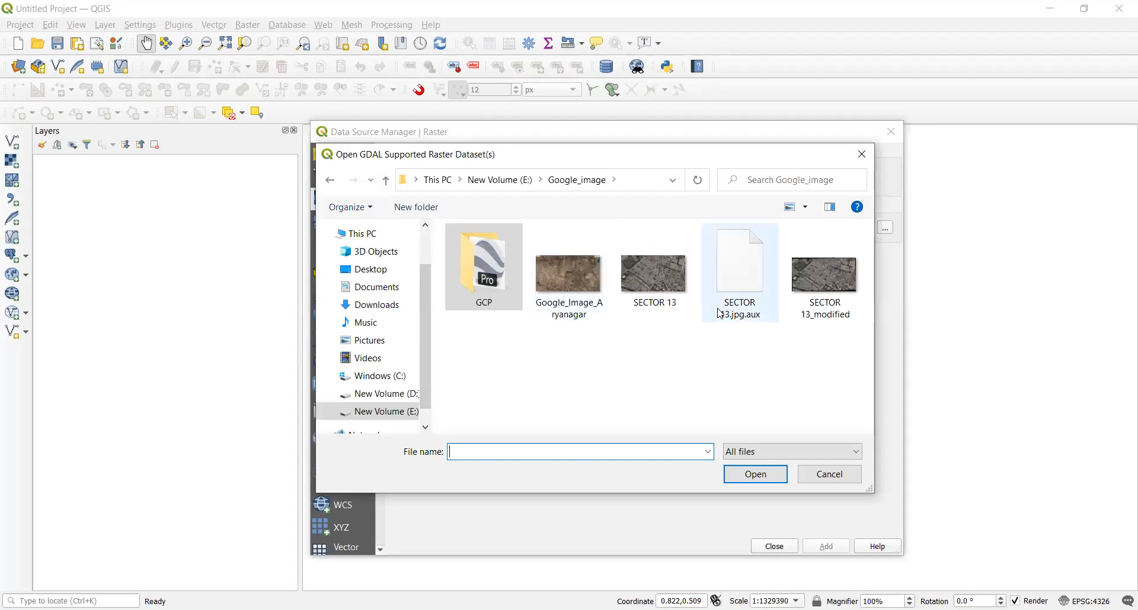
left_click(835, 273)
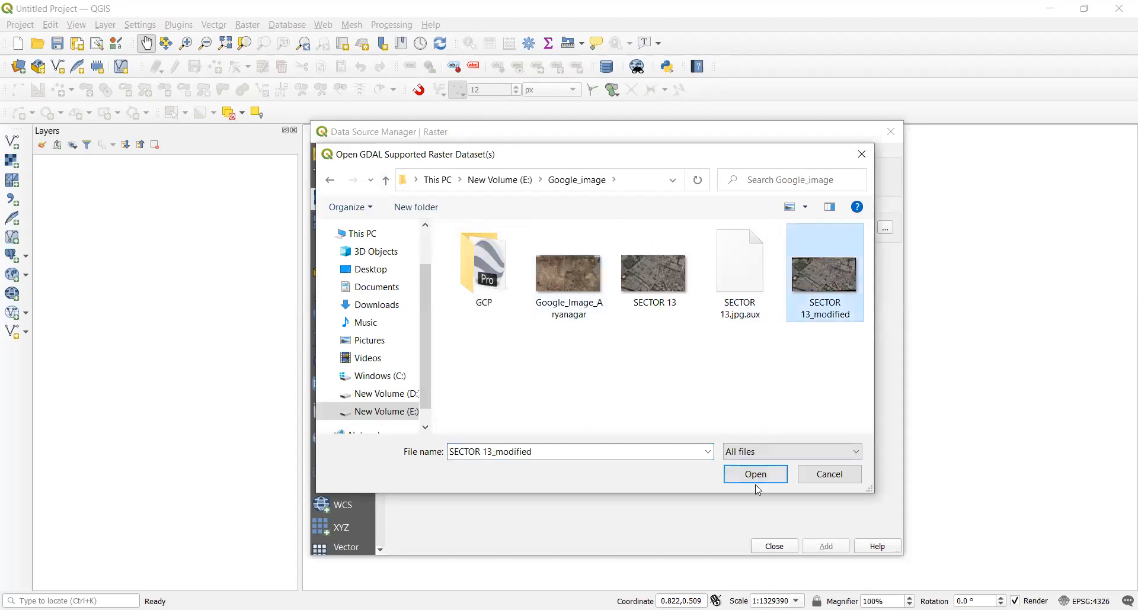
left_click(648, 281)
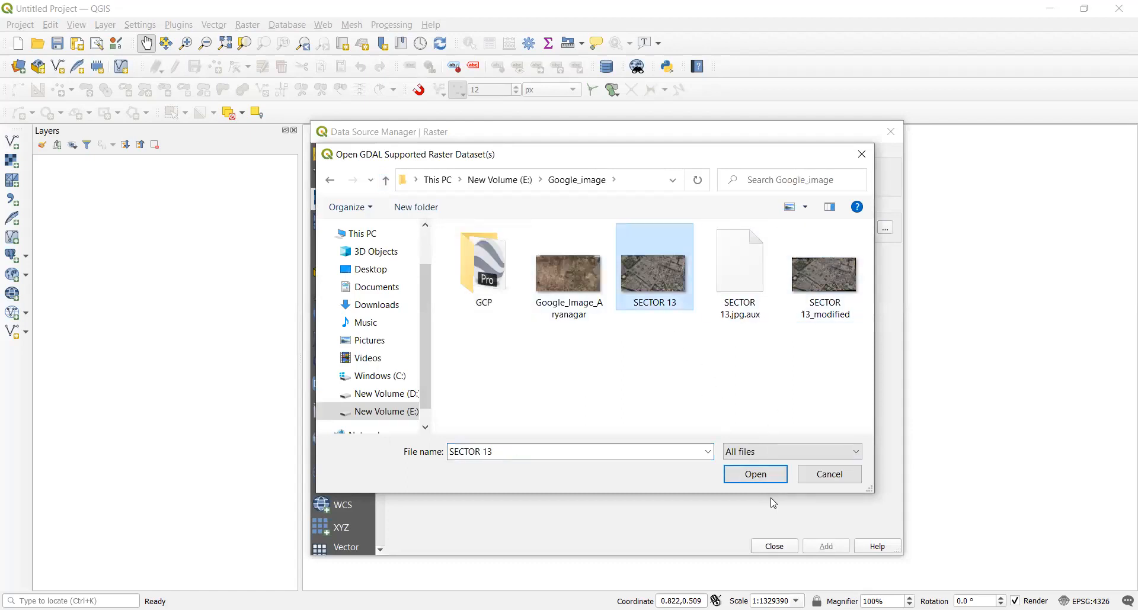
left_click(754, 475)
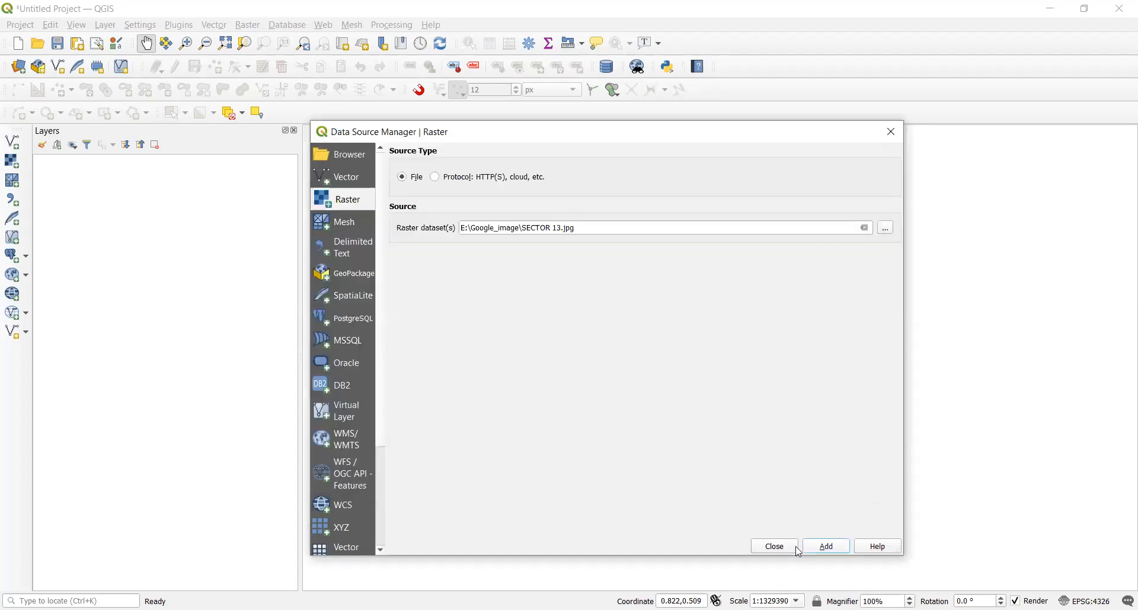
left_click(818, 546)
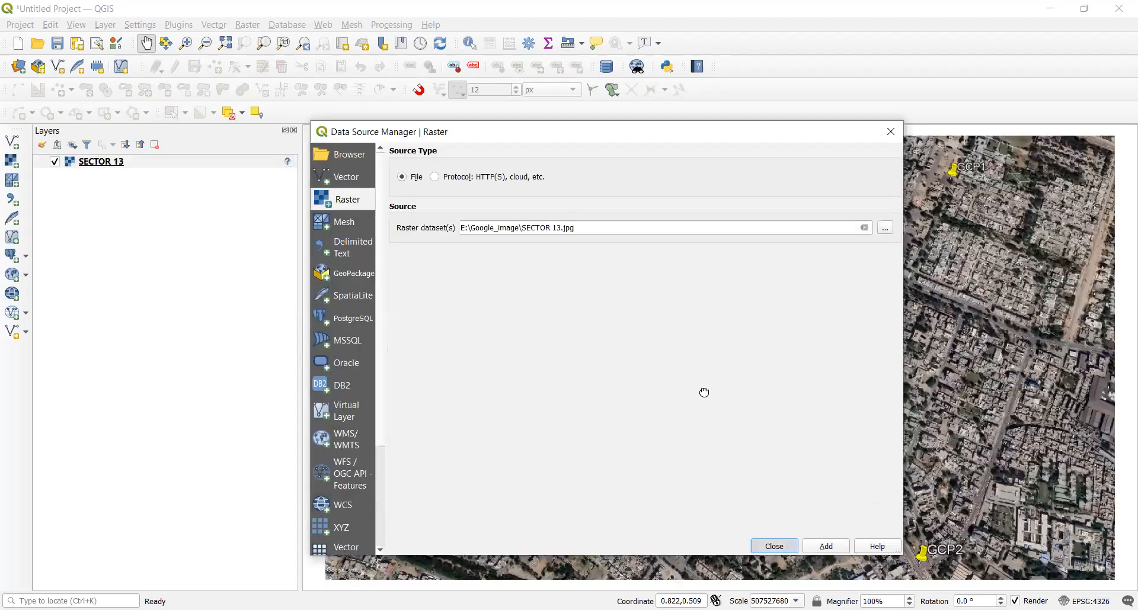
key("Escape")
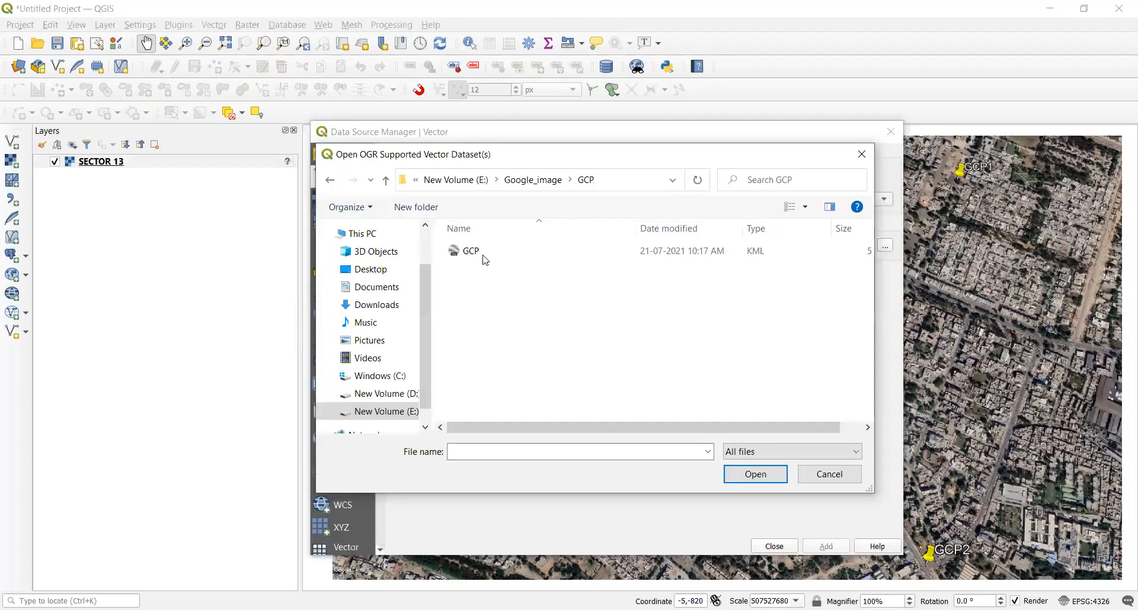
- Add the GCP KML file as a vector layer, hide the SECTOR 13 layer and zoom to the full extent of the points
left_click(755, 474)
left_click(826, 546)
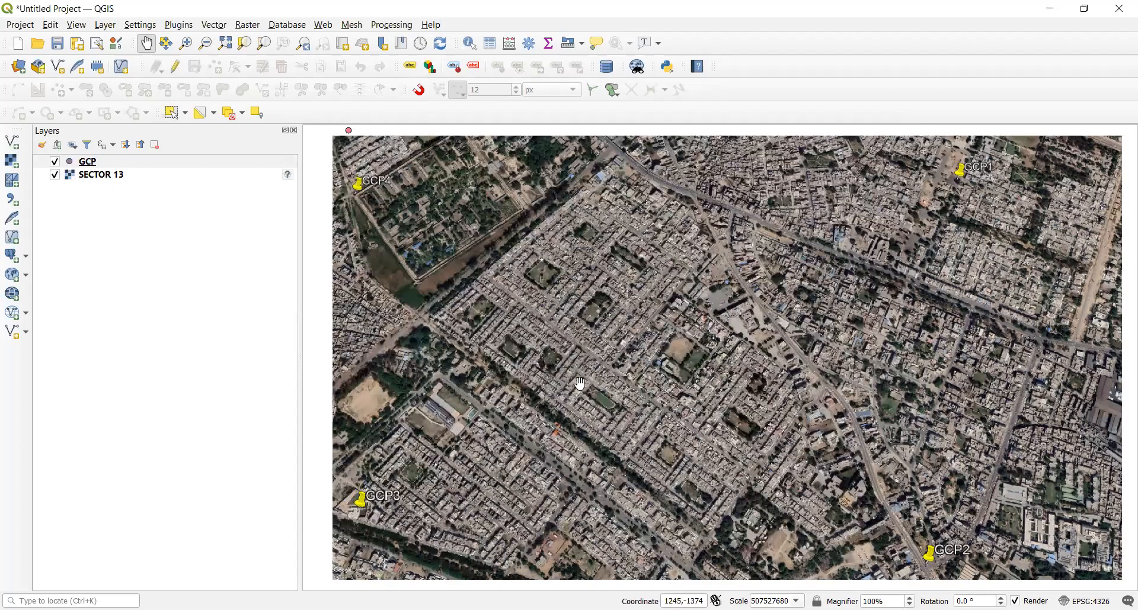
left_click(774, 547)
left_click(54, 175)
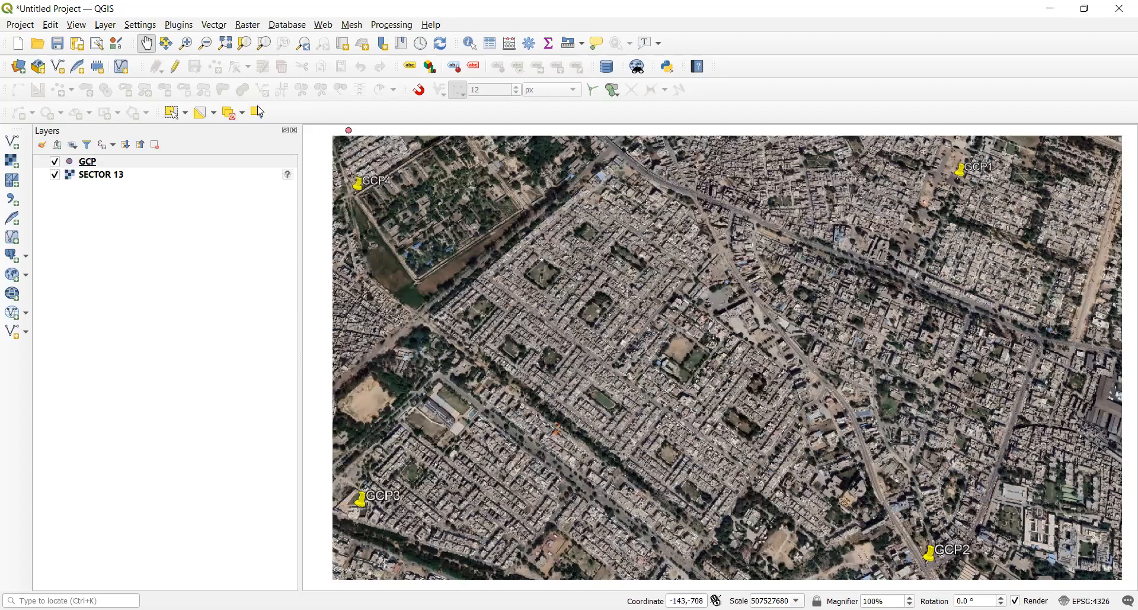
left_click(229, 49)
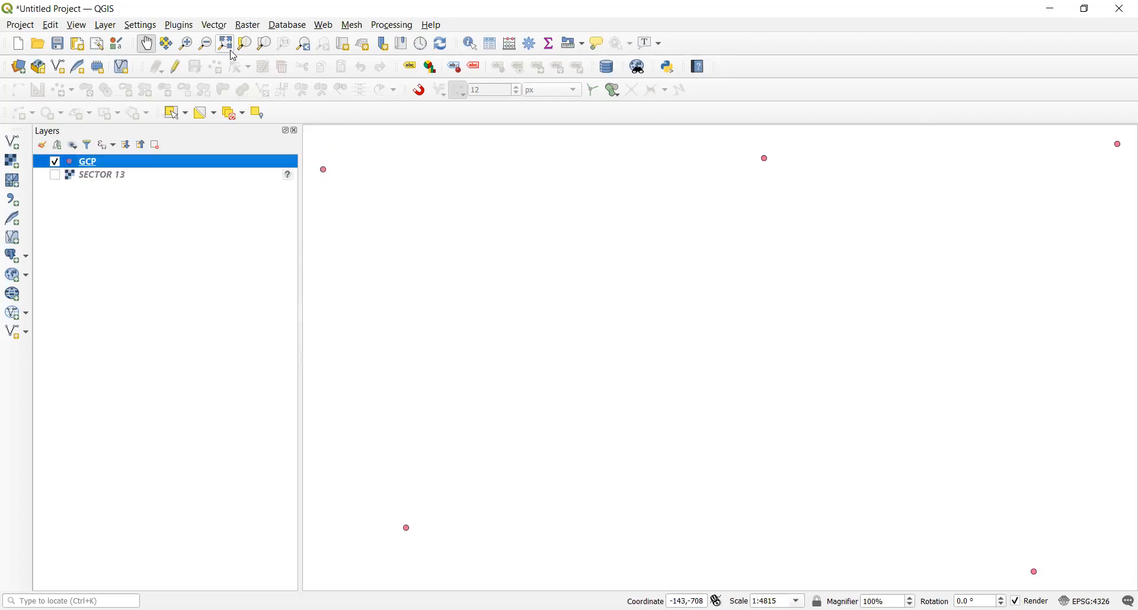
- Remove the SECTOR 13 raster layer from the project
right_click(111, 178)
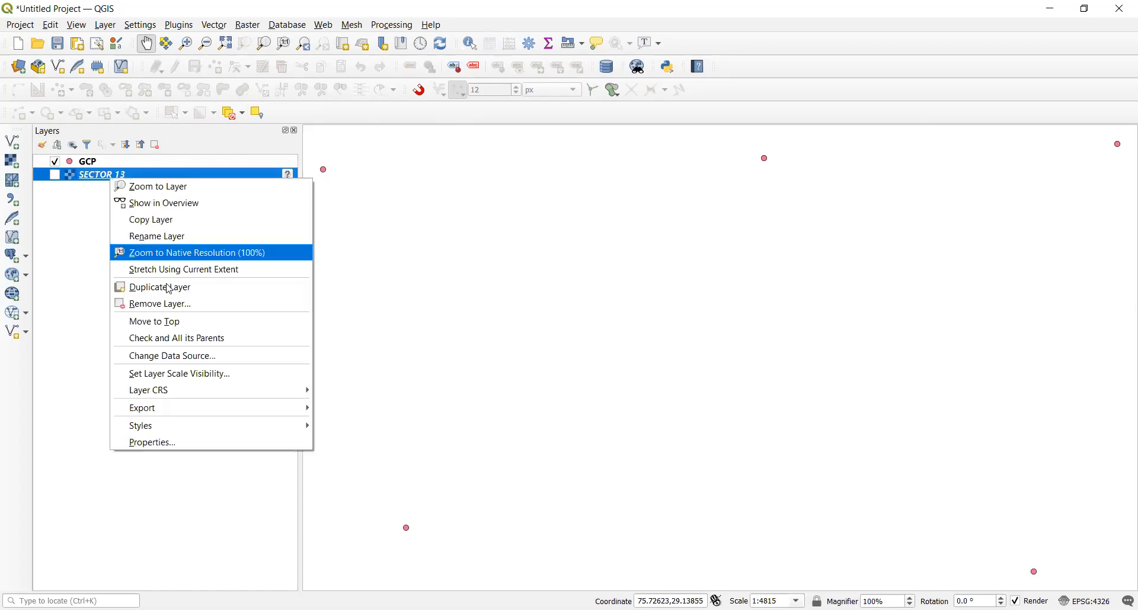
left_click(169, 312)
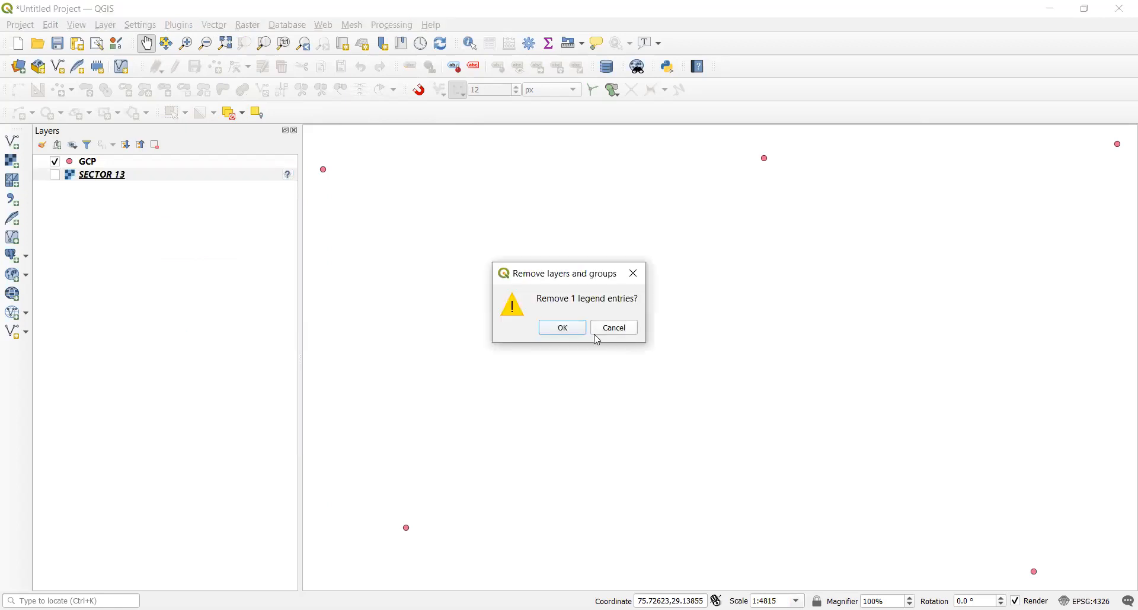
left_click(563, 330)
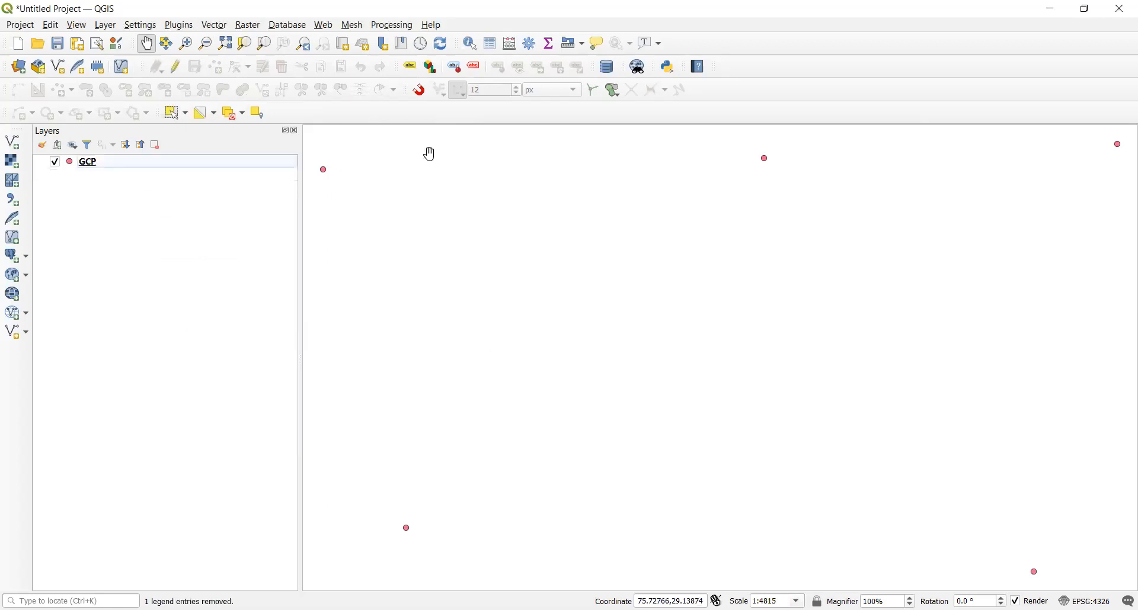
- Check the source information and coordinate reference system in the GCP layer's properties without changing them
left_click(149, 164)
right_click(149, 164)
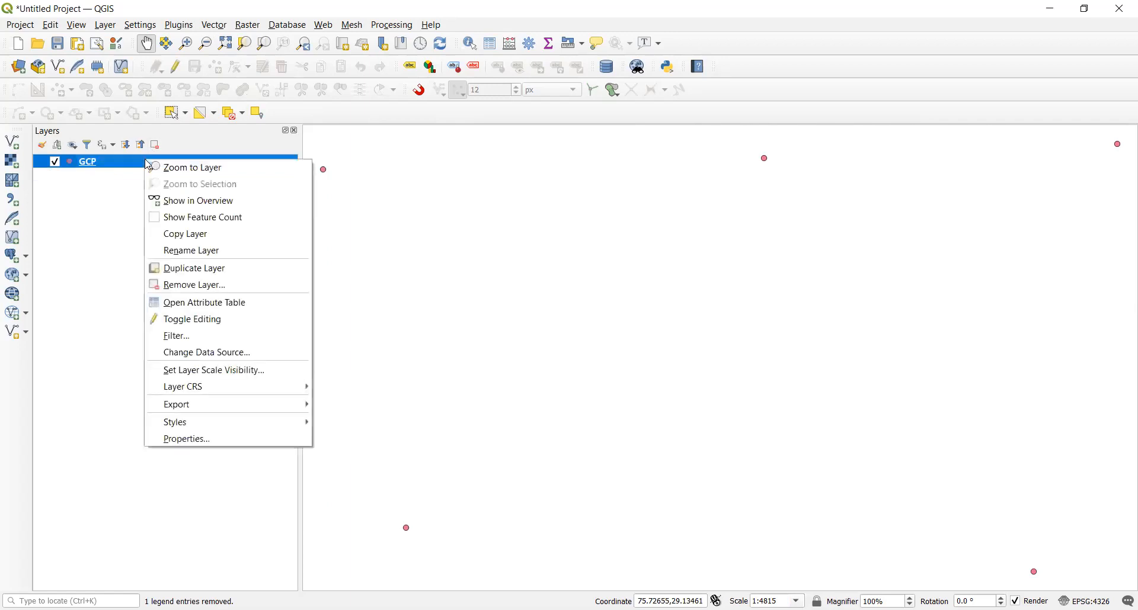
left_click(218, 440)
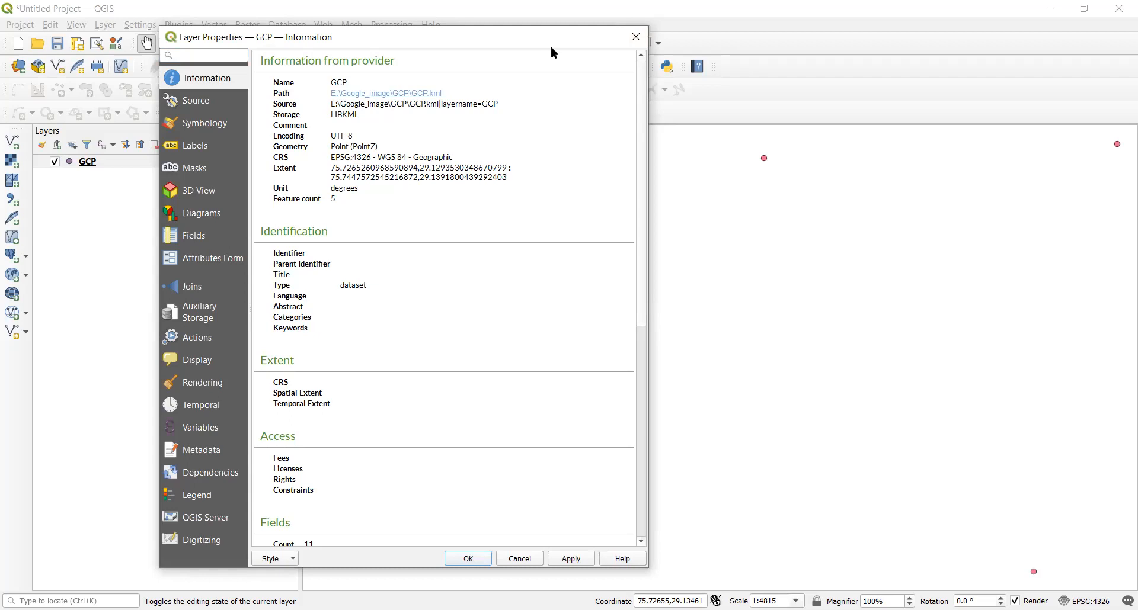
left_click(635, 36)
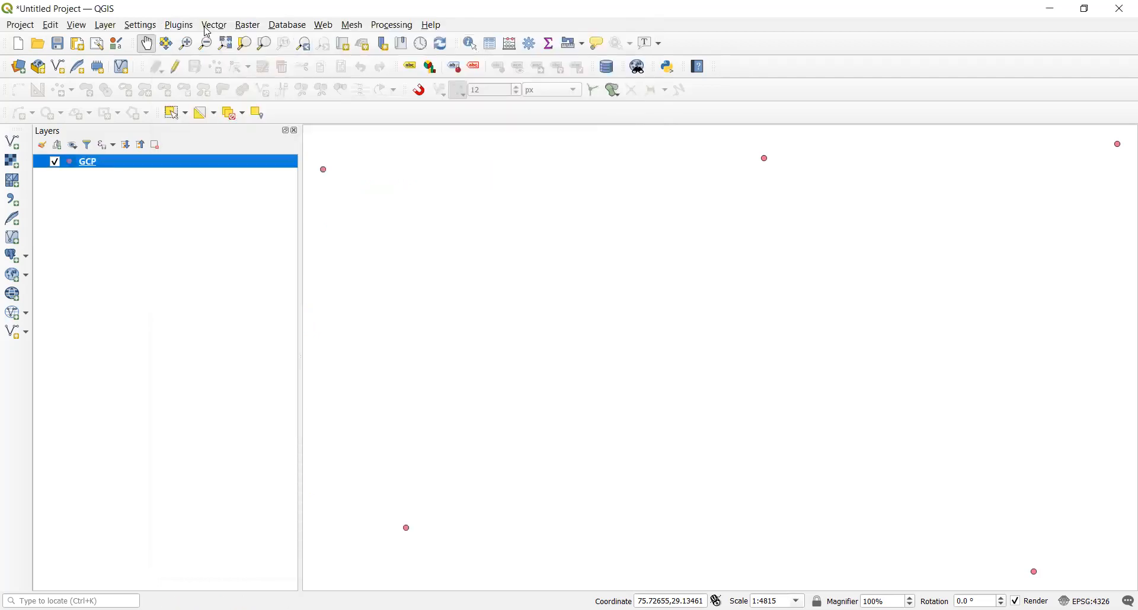
- Start the Georeferencer and load the raster SECTOR 13.jpg from the Google_image folder
left_click(248, 25)
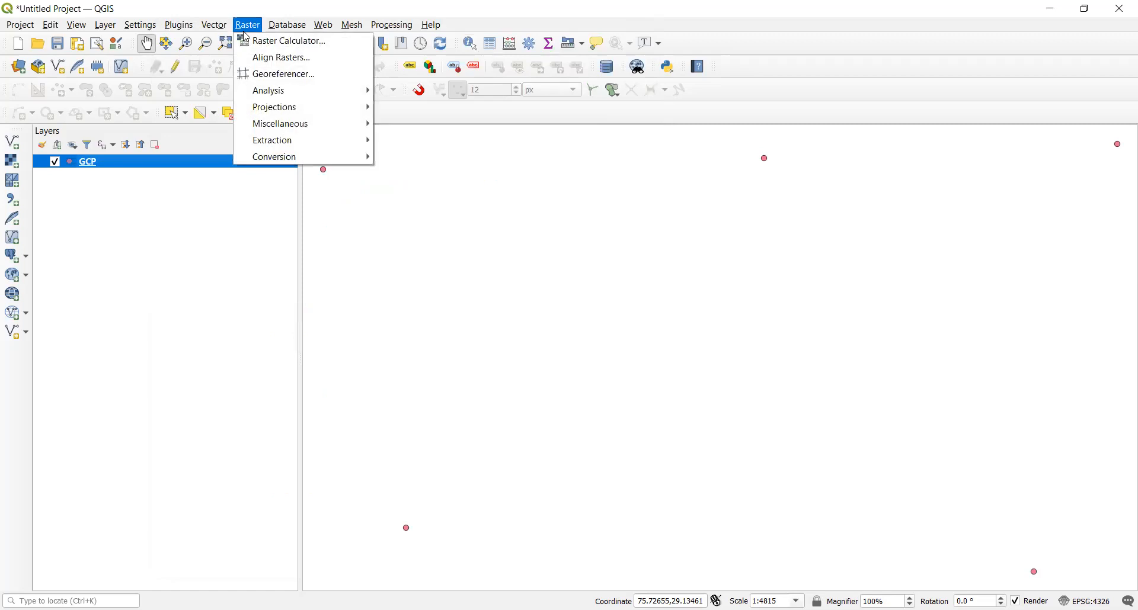
left_click(300, 80)
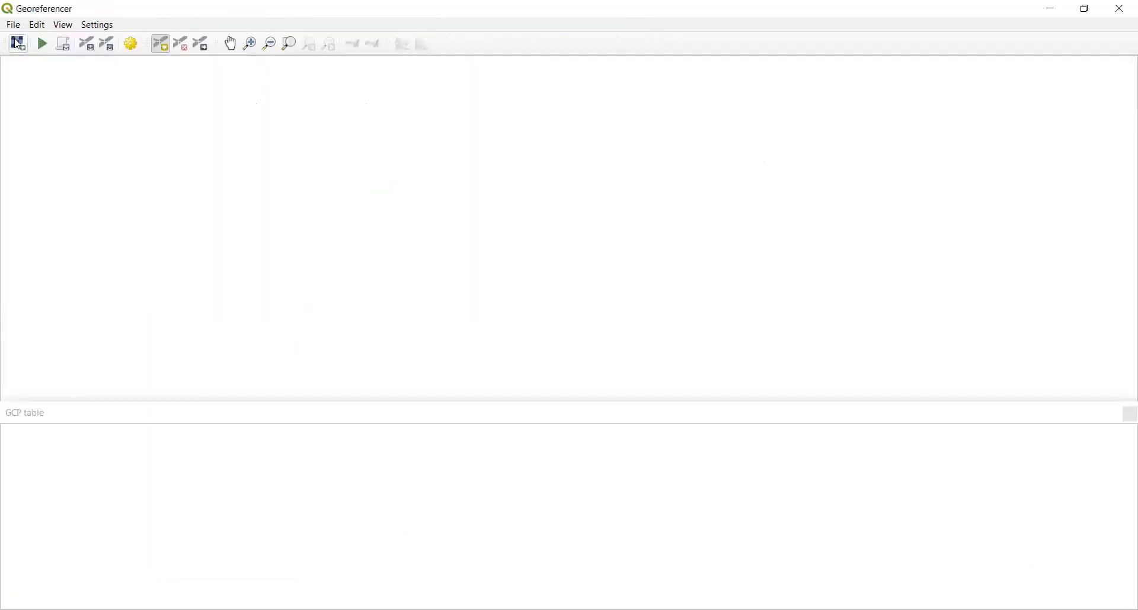
left_click(18, 43)
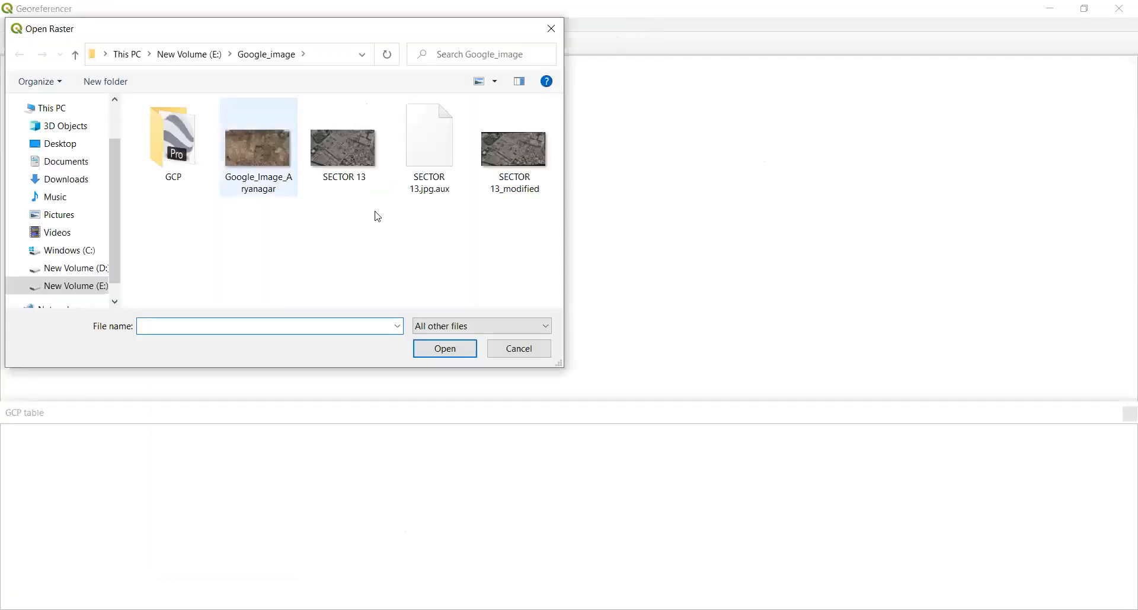
left_click(354, 164)
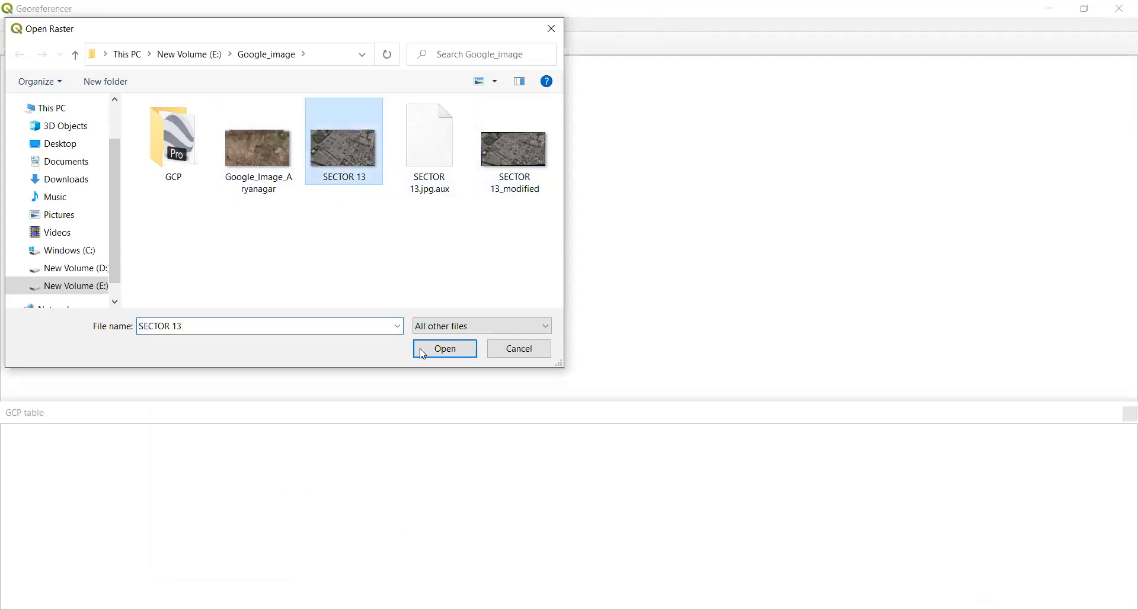
left_click(437, 354)
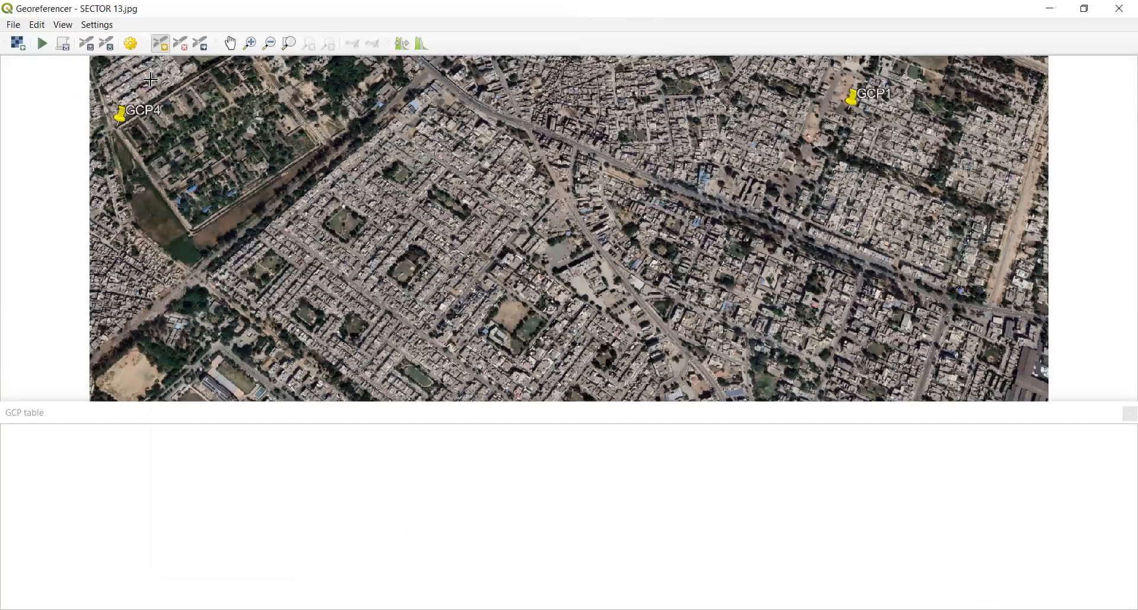
- Add a control point at the tip of the GCP1 pin, taking its coordinates from the northeastern GCP point on the map canvas
left_click(161, 45)
scroll(1001, 140, "up", 5)
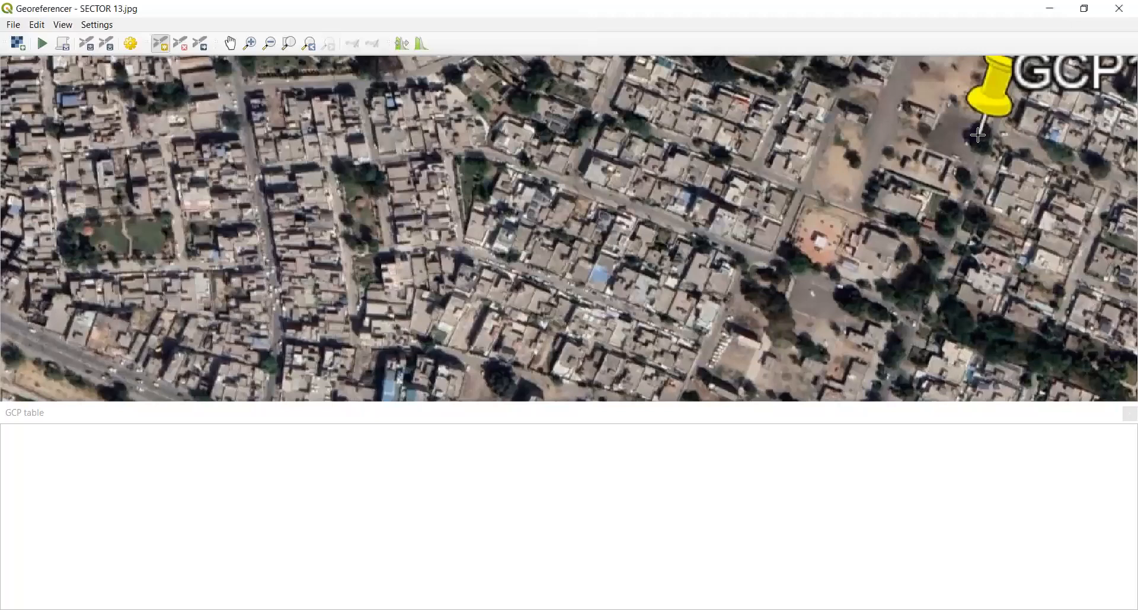
left_click(979, 135)
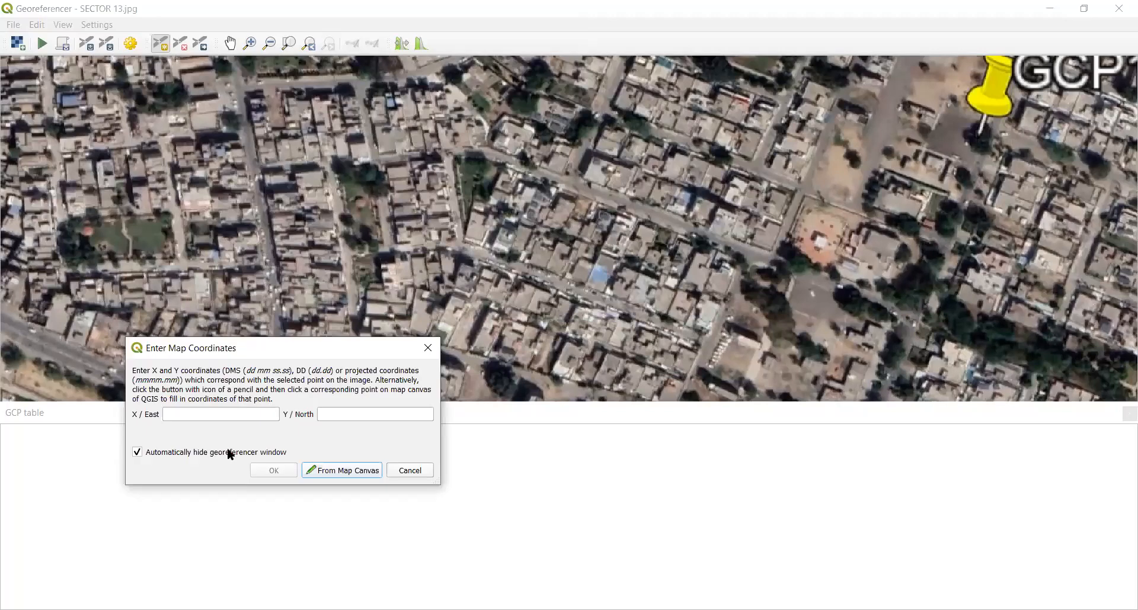
left_click(339, 475)
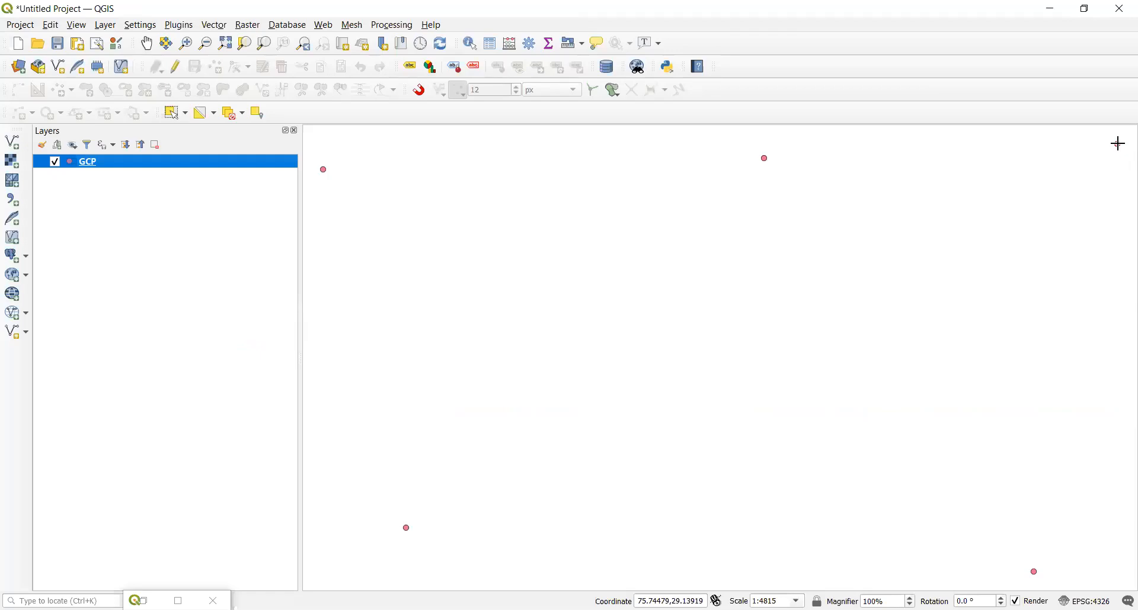
left_click(1119, 144)
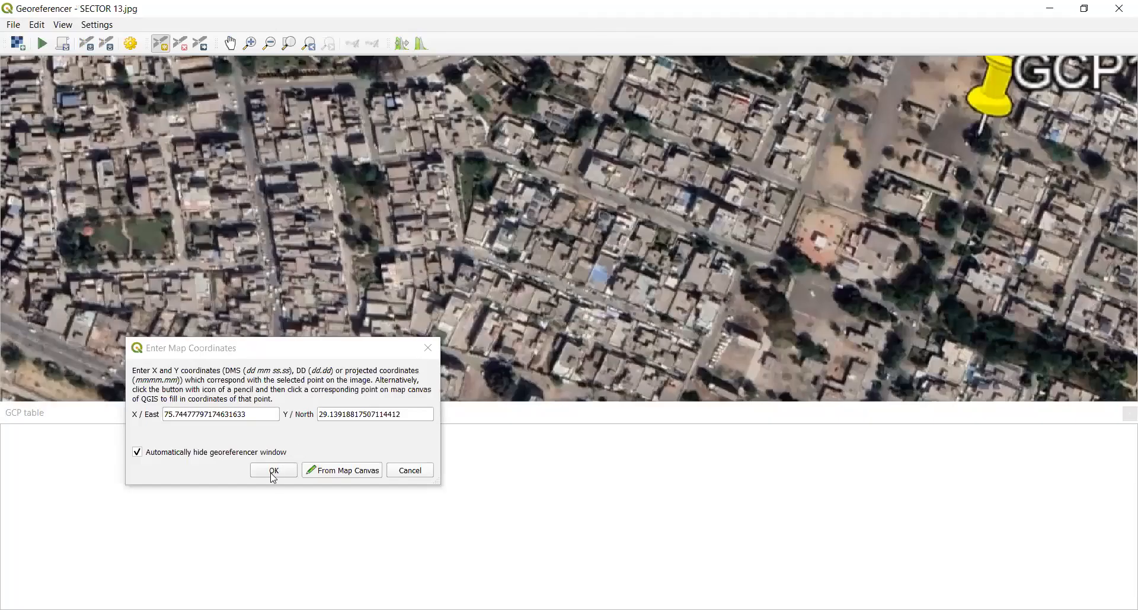
left_click(273, 472)
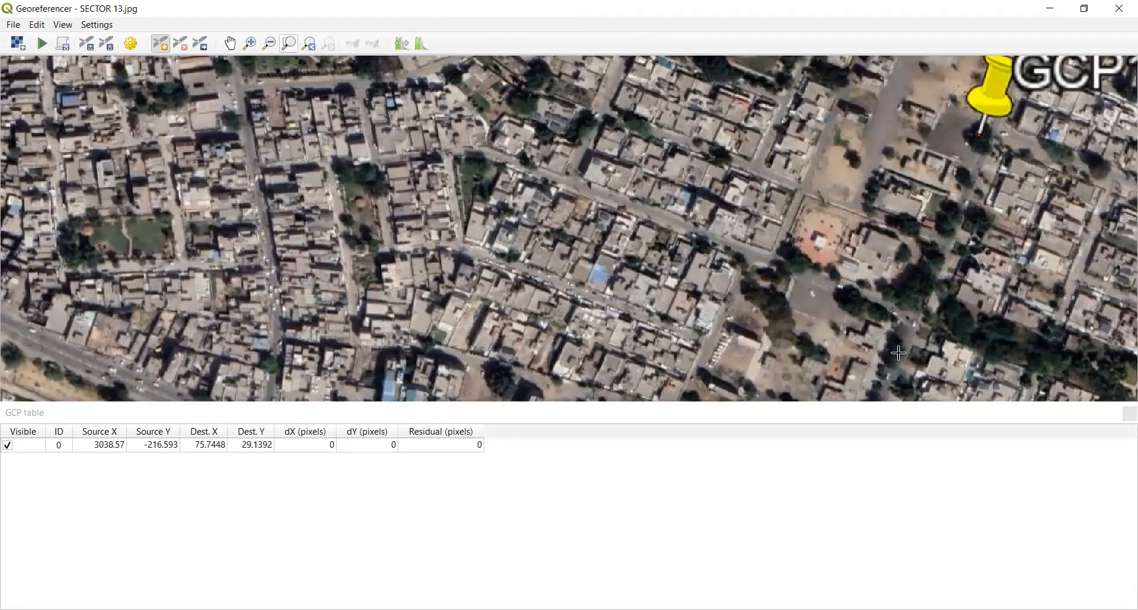
- Add a control point at the tip of the GCP2 pin, taking its coordinates from the southeastern GCP point on the map canvas
scroll(622, 315, "down", 3)
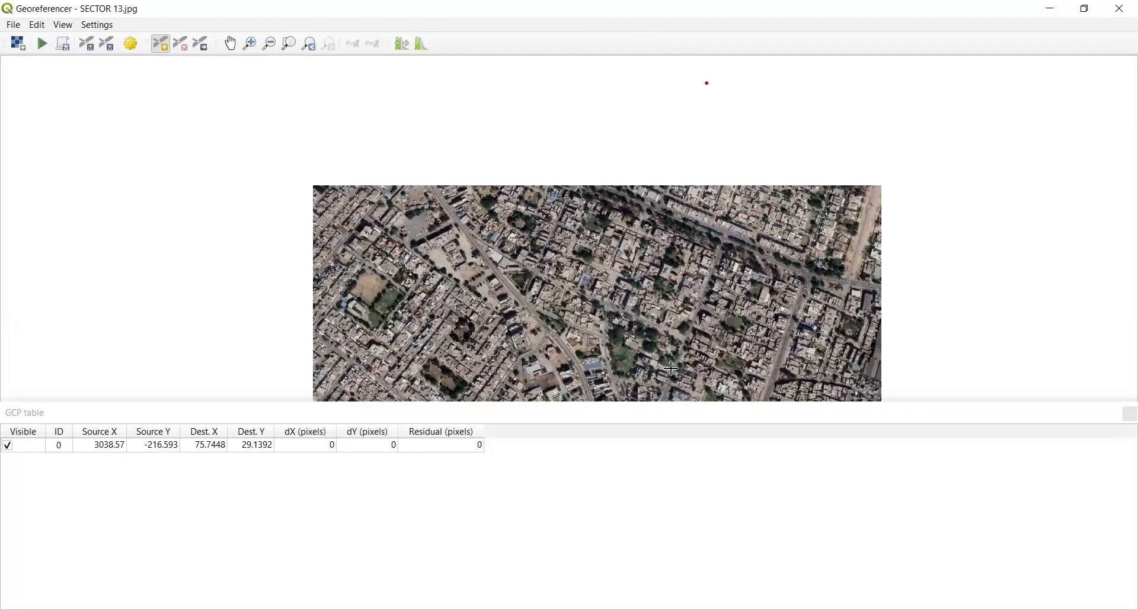
scroll(660, 353, "up", 2)
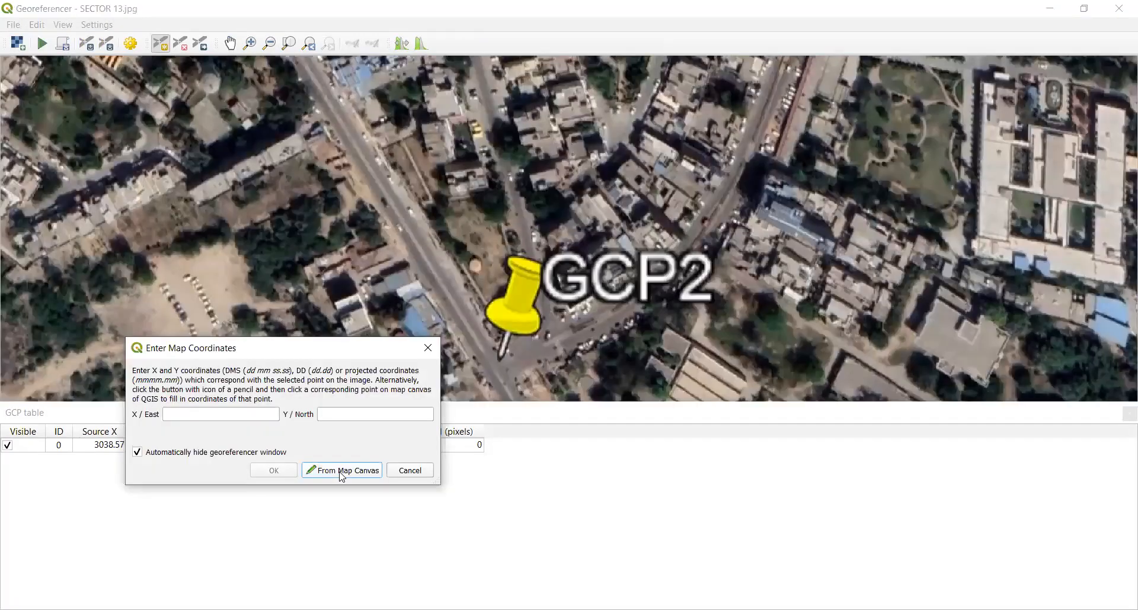
left_click(342, 471)
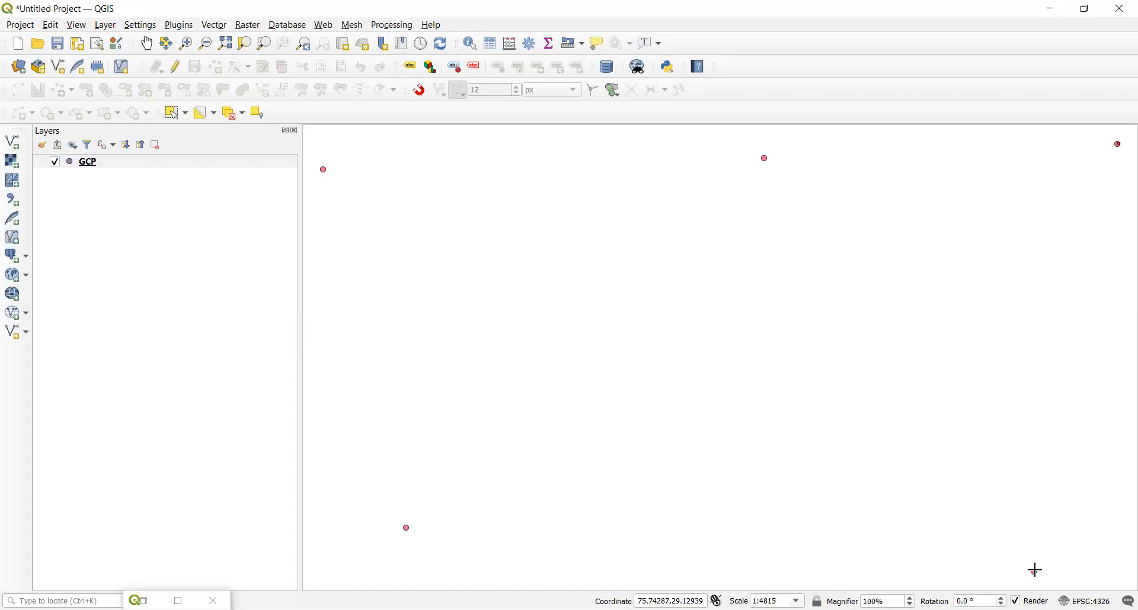
left_click(1036, 571)
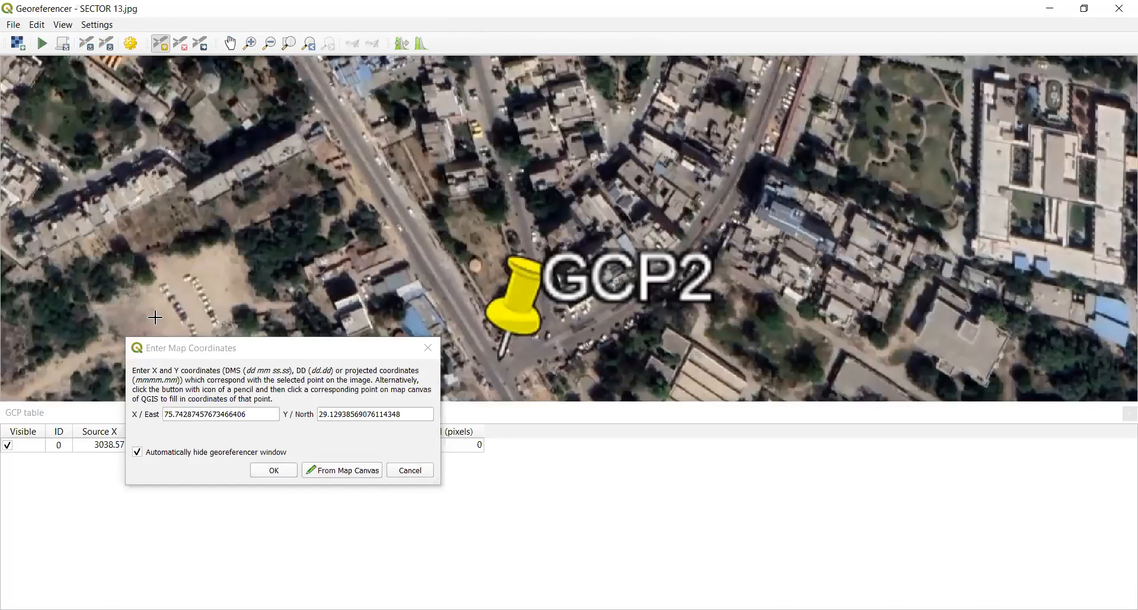
key("Return")
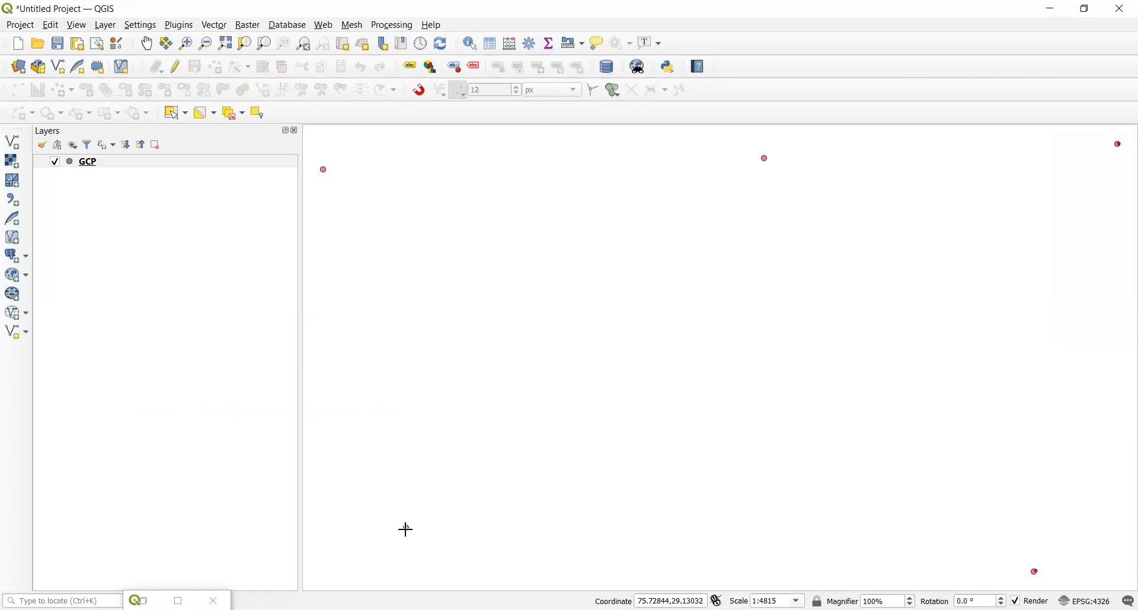
- Assign the coordinates of the southwestern GCP point on the map canvas to the control point at the GCP3 pin
left_click(407, 529)
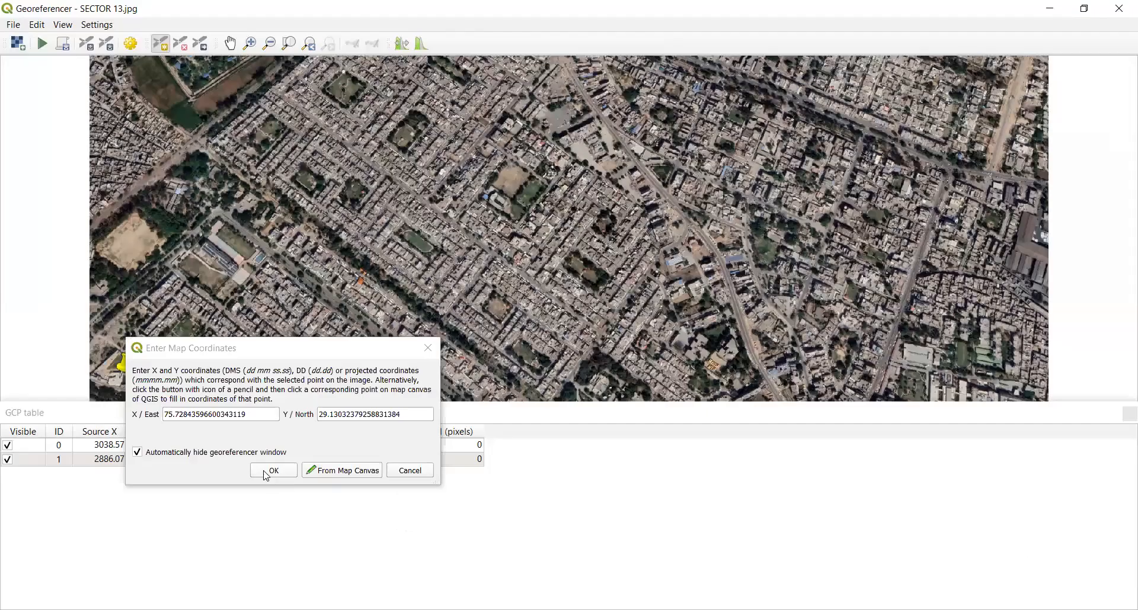
left_click(272, 471)
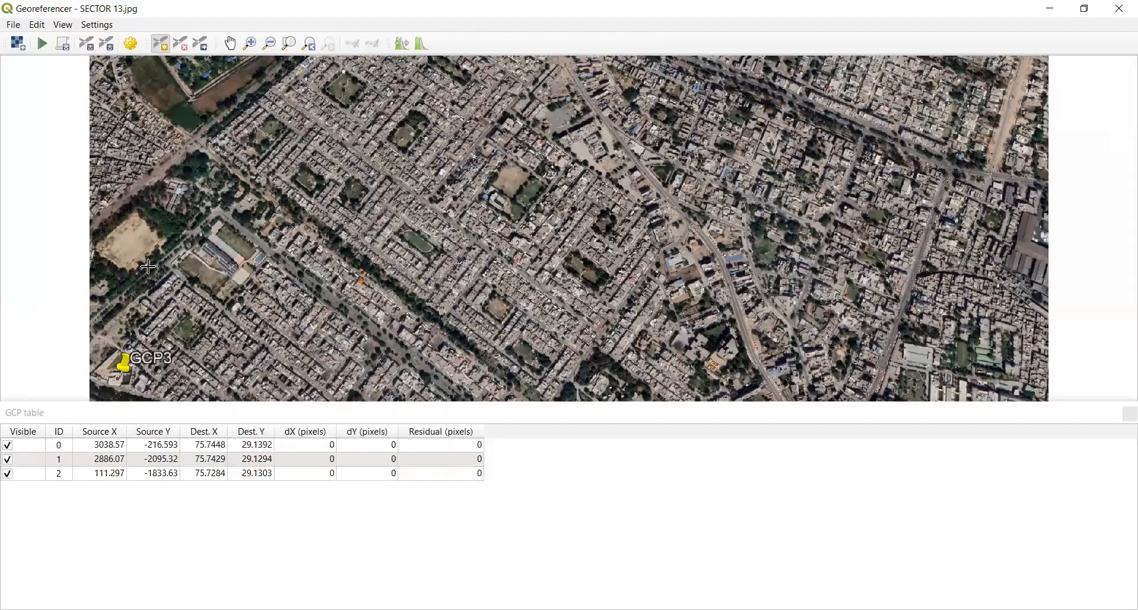
- Add a control point at the tip of the GCP4 pin, taking its coordinates from the northwestern GCP point on the map canvas
left_click(144, 299)
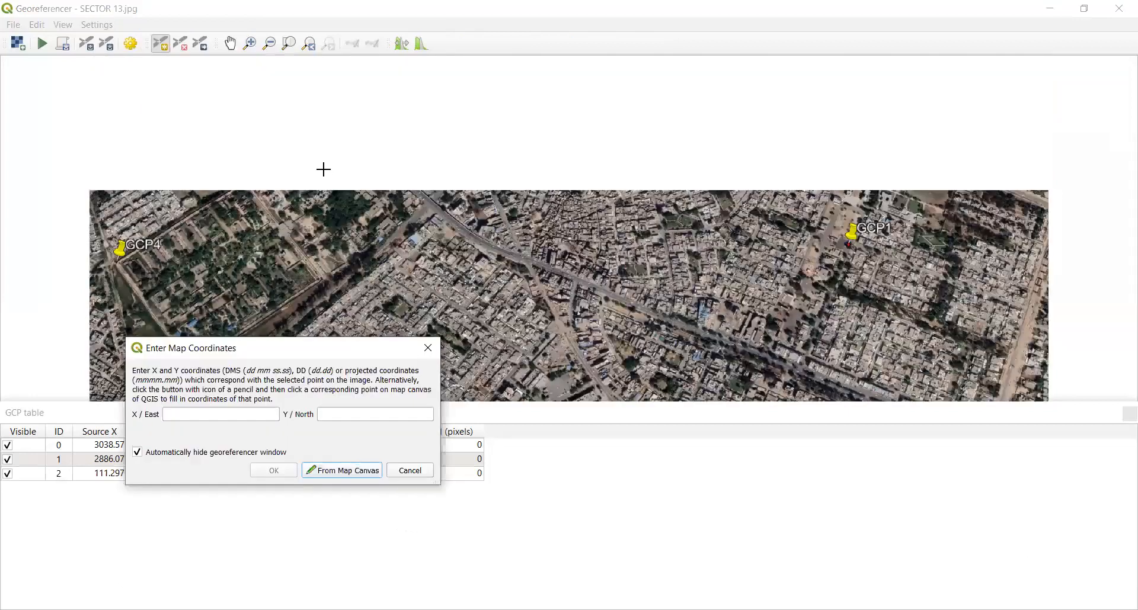
left_click(275, 465)
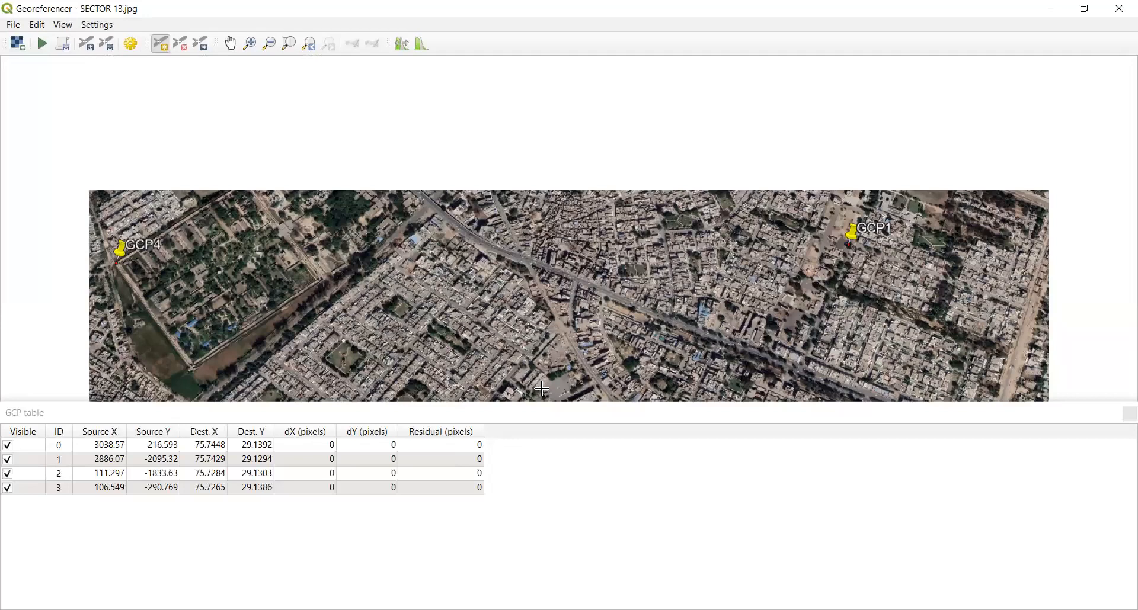
- Set the transformation's resampling method to Linear, keeping Polynomial 1, EPSG:4326 - WGS 84 and the output raster SECTOR 13_modified.tif
left_click(127, 42)
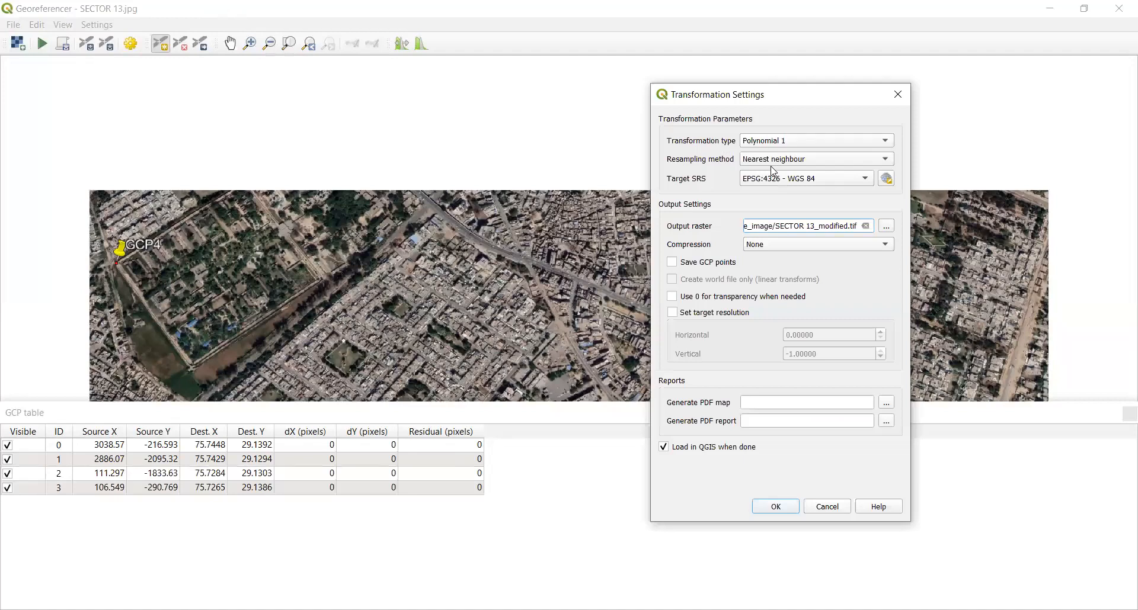
left_click(768, 158)
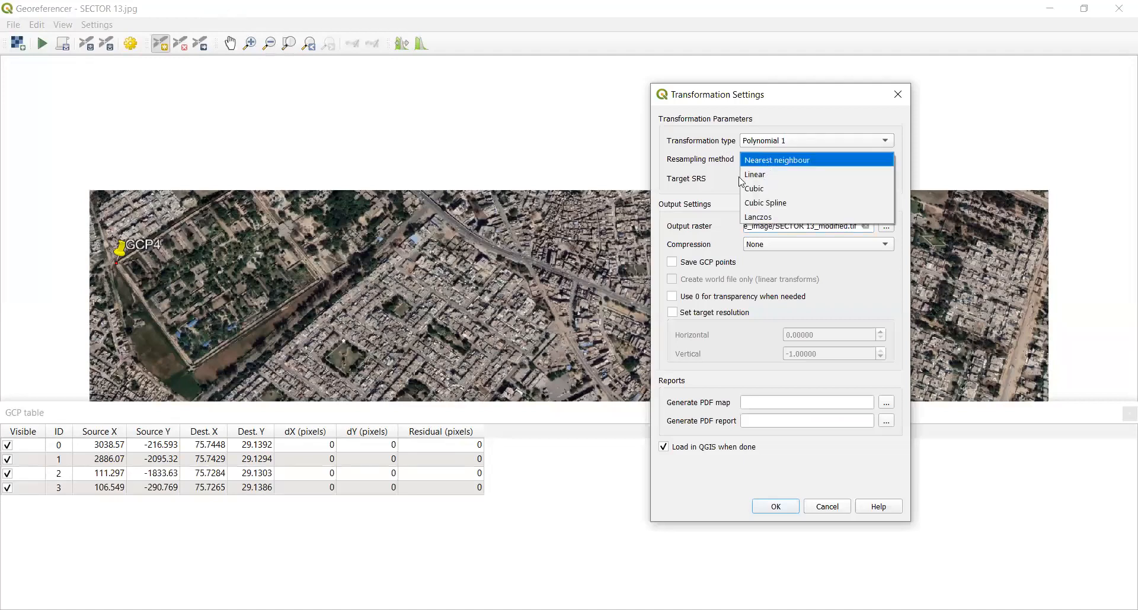
left_click(742, 176)
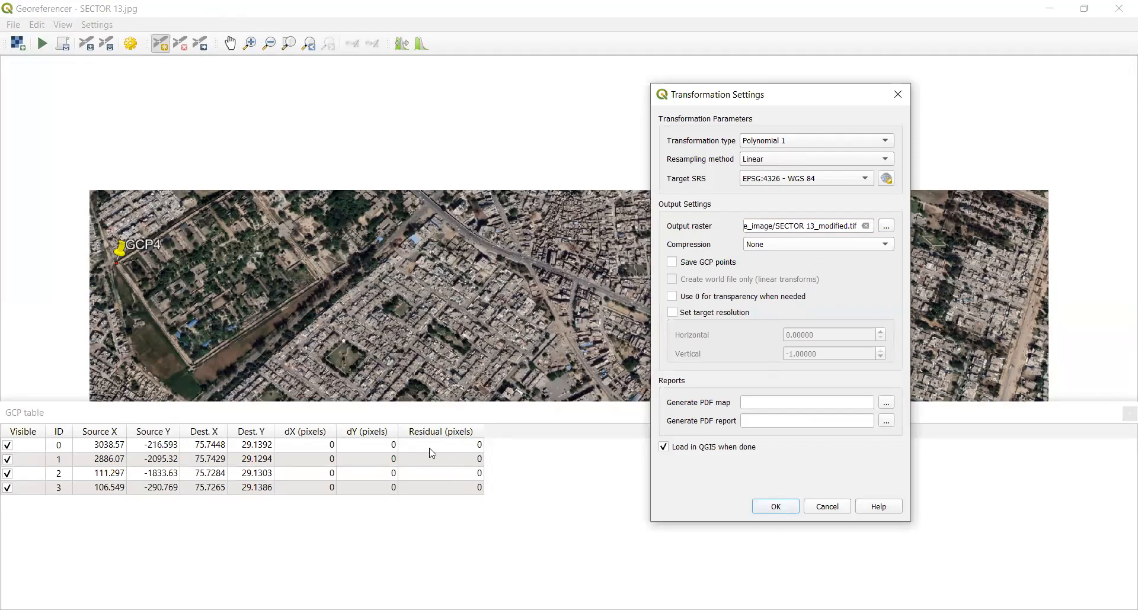
key("Return")
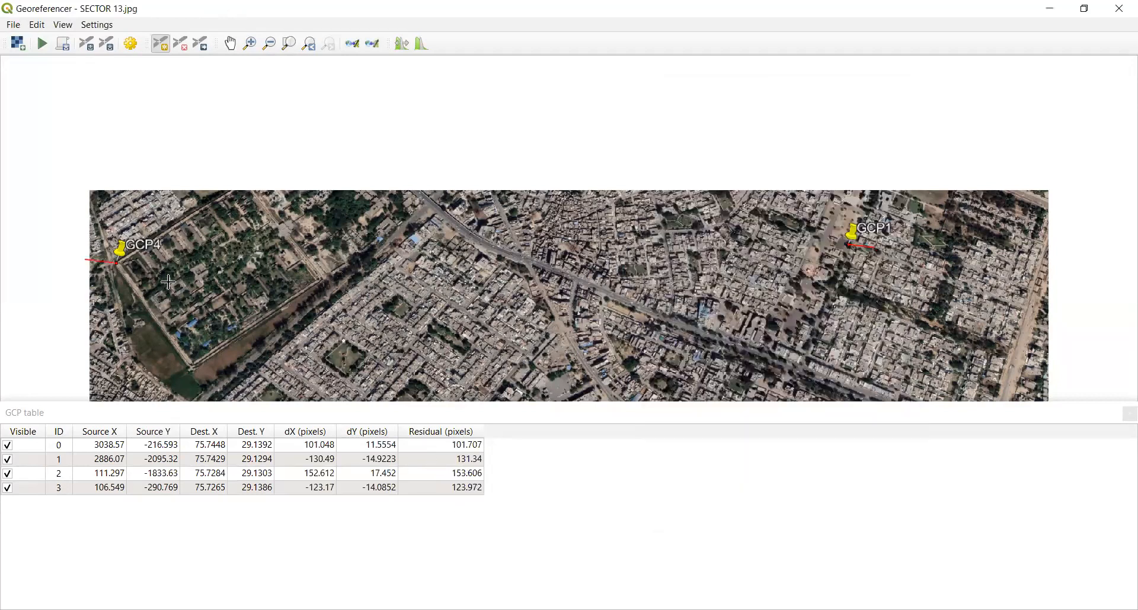
- Review the residual lines at all four control points on the image and run the georeferencing
scroll(162, 282, "down", 1)
left_click(232, 45)
left_click_drag(478, 241, 536, 205)
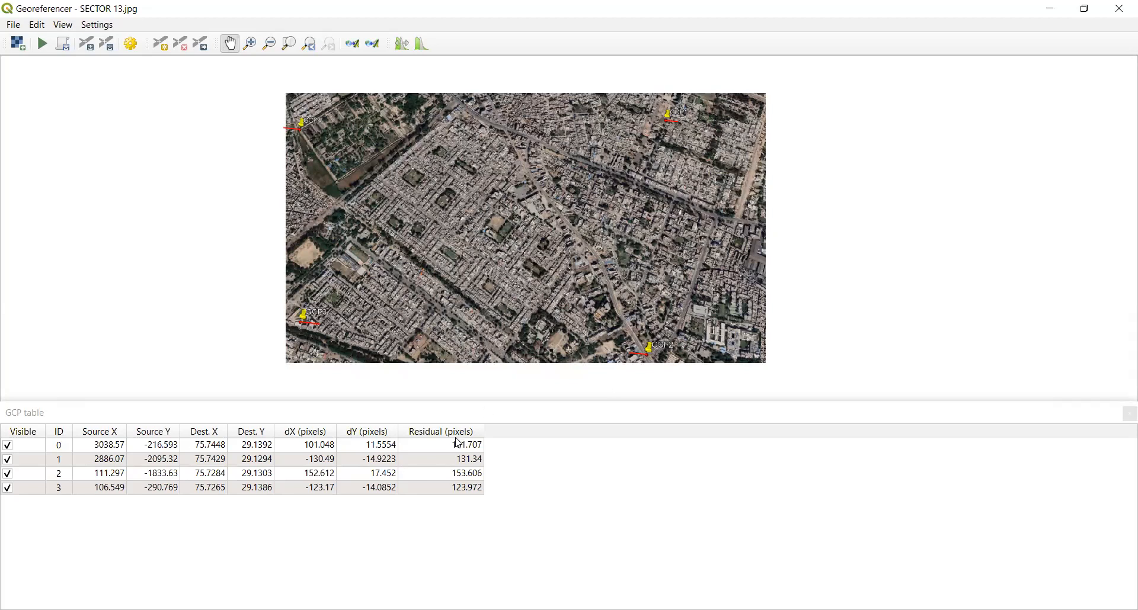
scroll(428, 224, "down", 1)
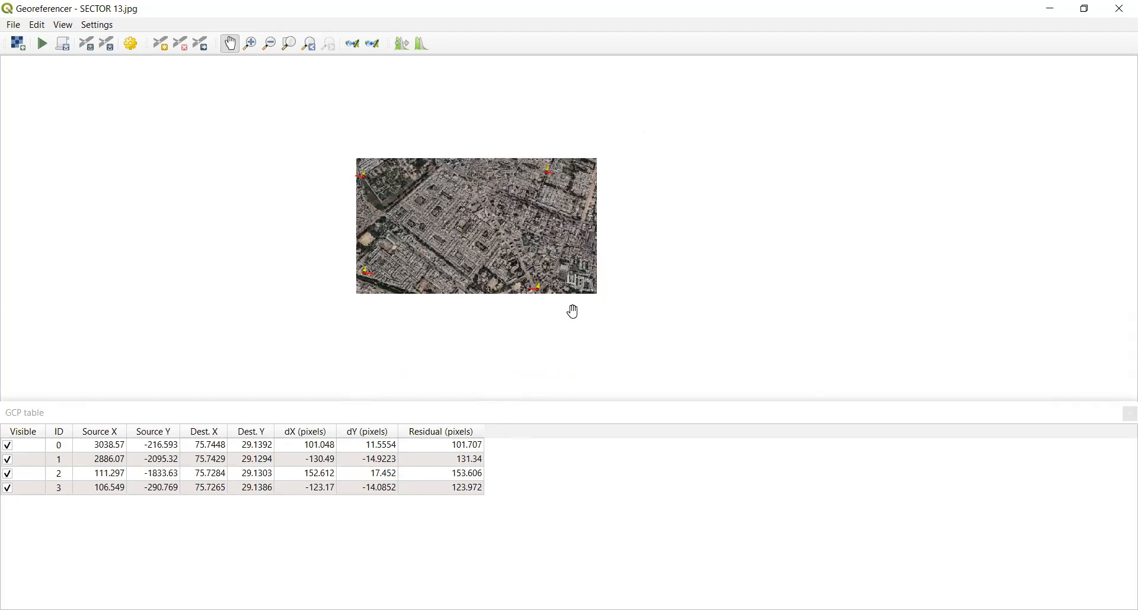
scroll(499, 248, "down", 2)
scroll(485, 249, "up", 5)
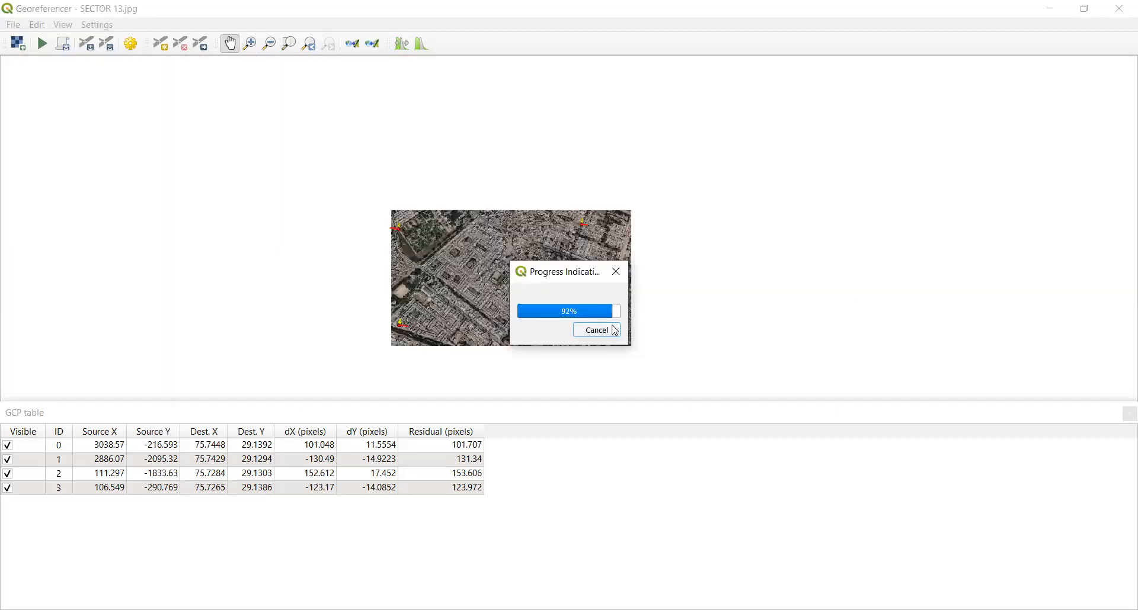
- Close the Georeferencer, discarding the GCP points, and view the whole SECTOR 13_modified raster against the GCP layer on the map canvas
left_click(1122, 9)
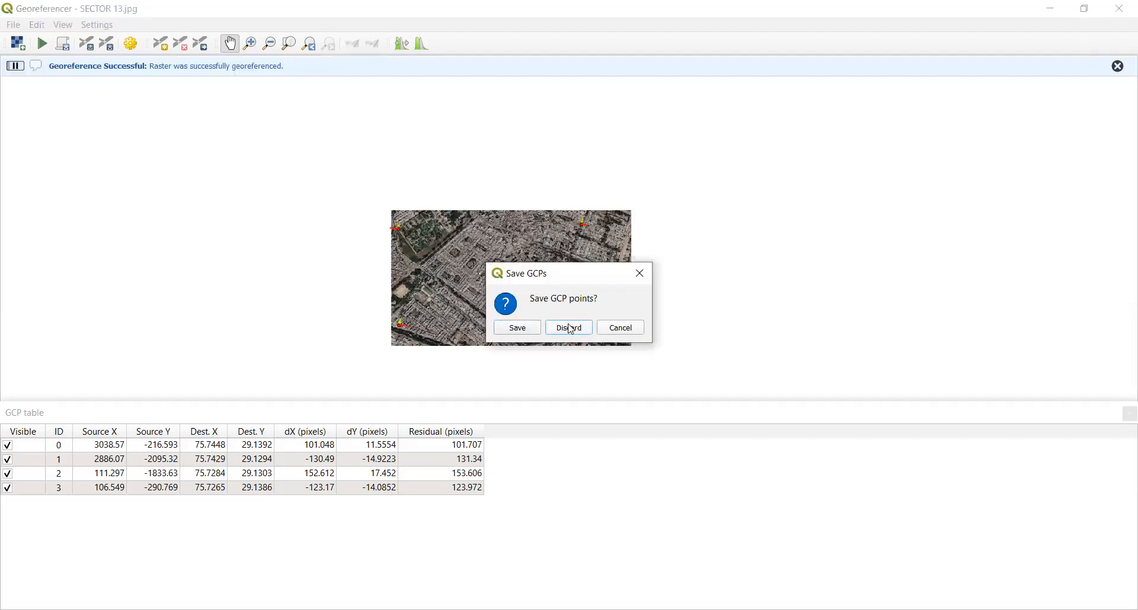
key("Return")
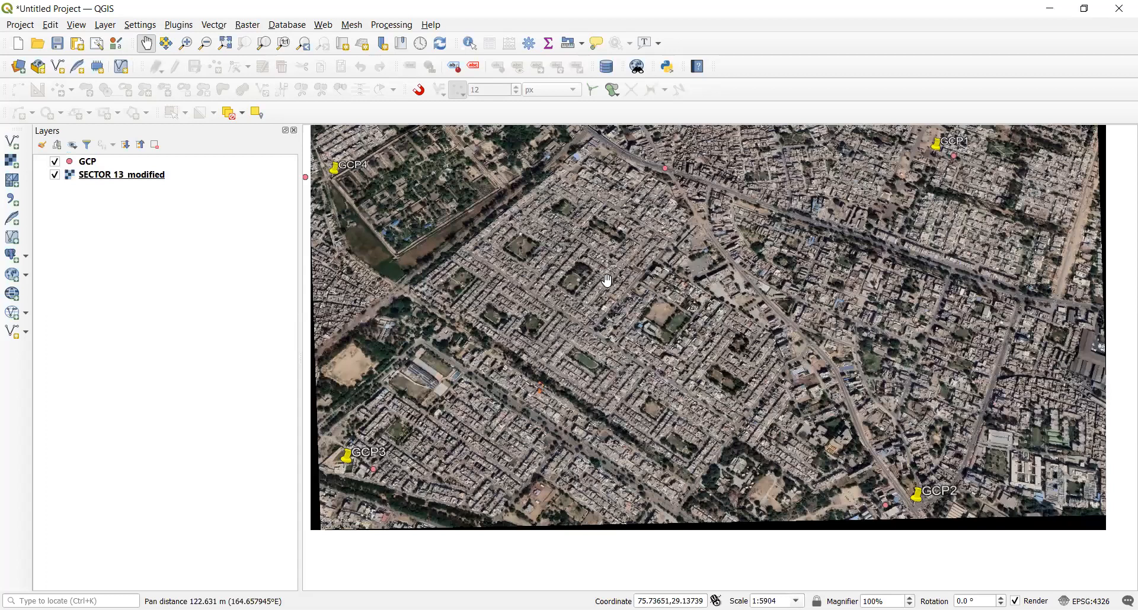
scroll(642, 278, "down", 1)
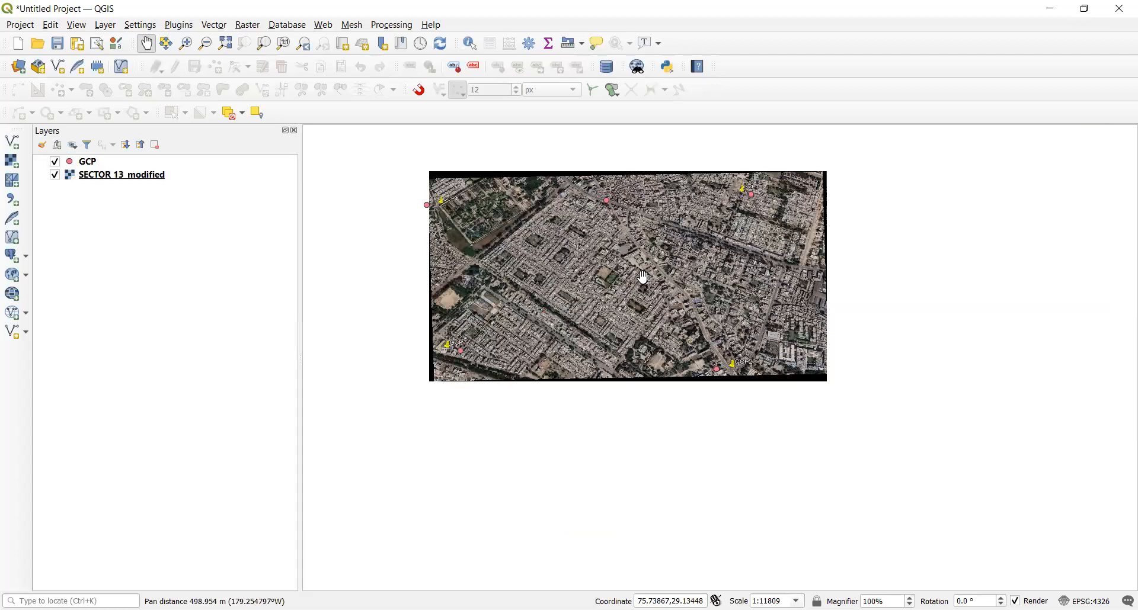